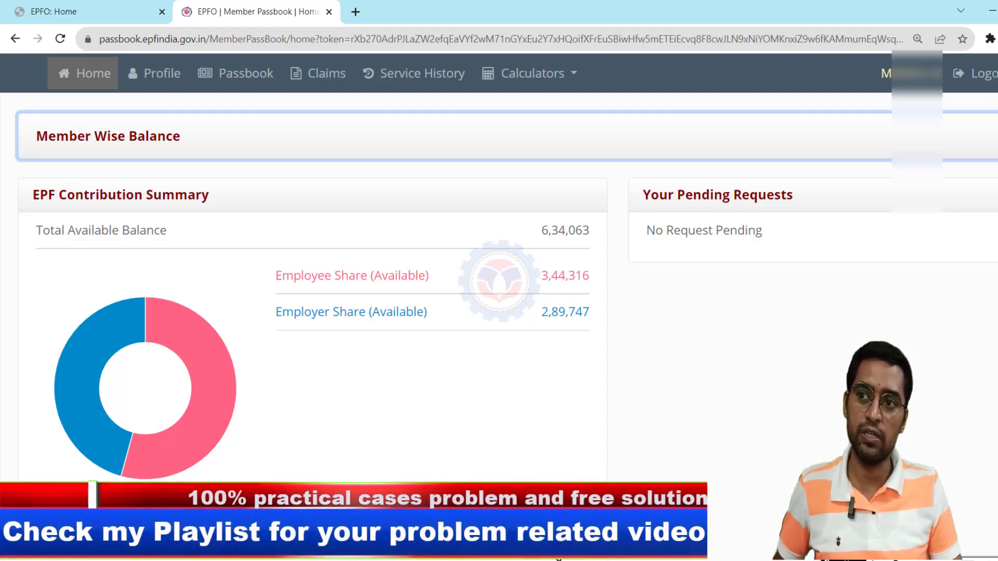
- Expand Member Wise Balance to show four accounts: 11,459, 5,29,330, 8,889 and 84,385
{"action": "scroll", "coordinate": [475, 439], "scroll_direction": "up", "scroll_amount": 2}
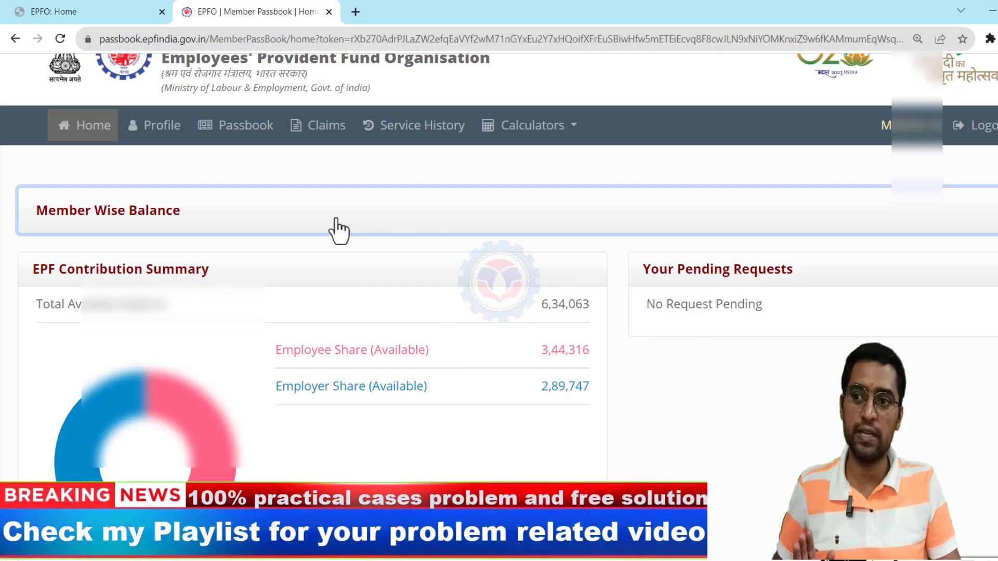
{"action": "left_click", "coordinate": [338, 229]}
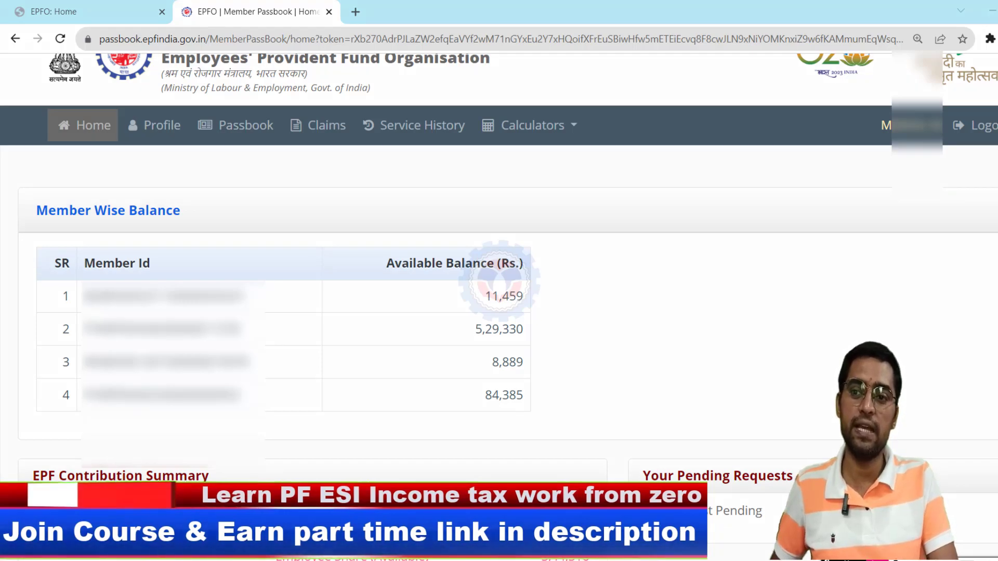
{"action": "mouse_move", "coordinate": [564, 275]}
{"action": "left_mouse_down"}
{"action": "mouse_move", "coordinate": [565, 311]}
{"action": "mouse_move", "coordinate": [624, 310]}
{"action": "left_mouse_up"}
{"action": "left_click_drag", "start_coordinate": [634, 271], "coordinate": [637, 310]}
{"action": "left_click_drag", "start_coordinate": [613, 291], "coordinate": [665, 281]}
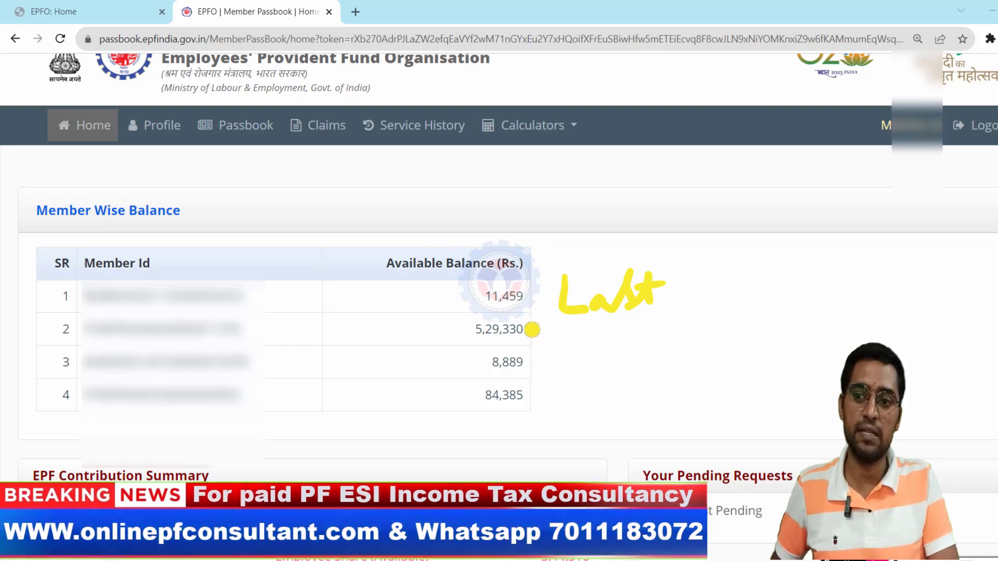
{"action": "left_click_drag", "start_coordinate": [529, 329], "coordinate": [562, 312]}
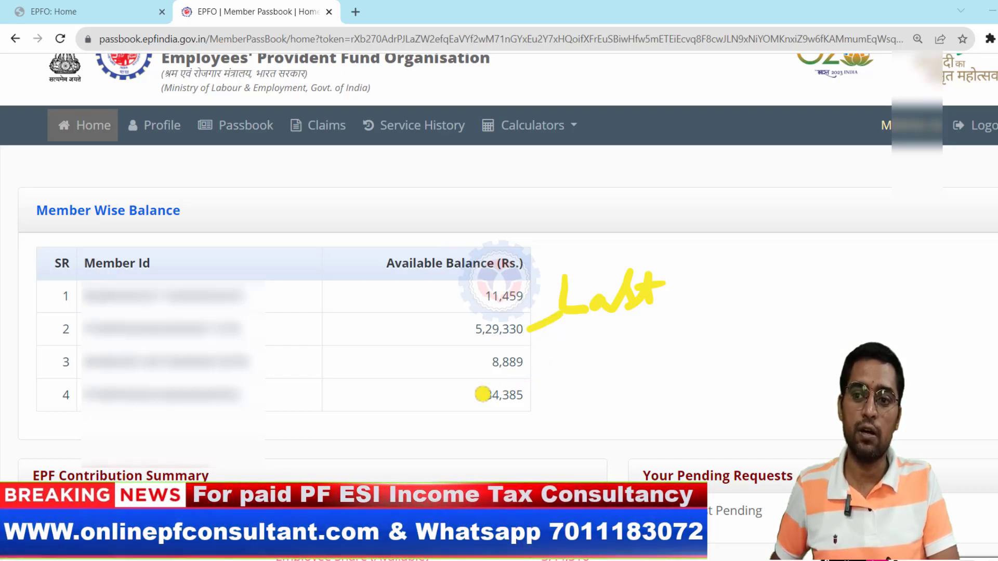
{"action": "mouse_move", "coordinate": [481, 396]}
{"action": "left_mouse_down"}
{"action": "mouse_move", "coordinate": [433, 343]}
{"action": "mouse_move", "coordinate": [486, 294]}
{"action": "left_mouse_up"}
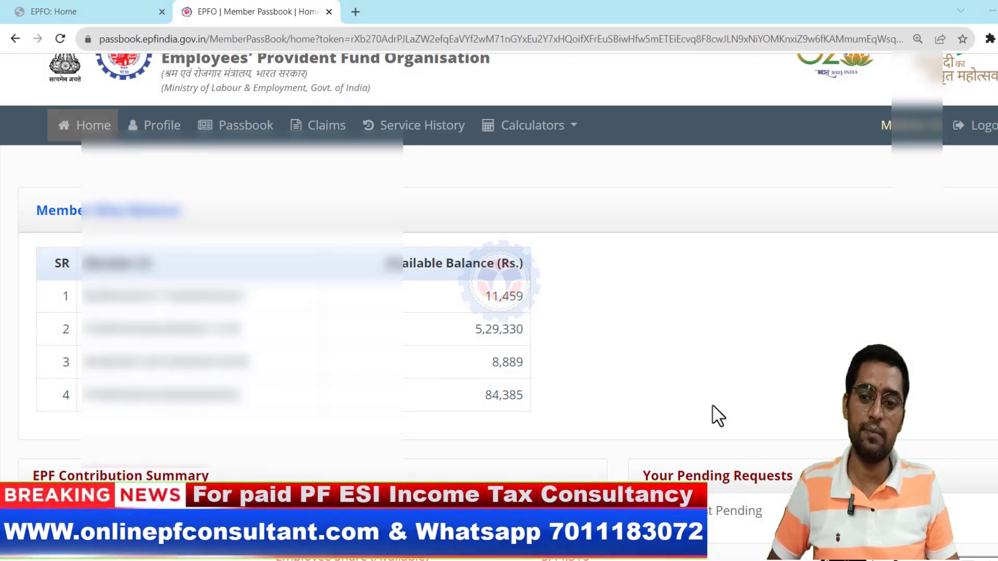
{"action": "scroll", "coordinate": [696, 436], "scroll_direction": "down", "scroll_amount": 3}
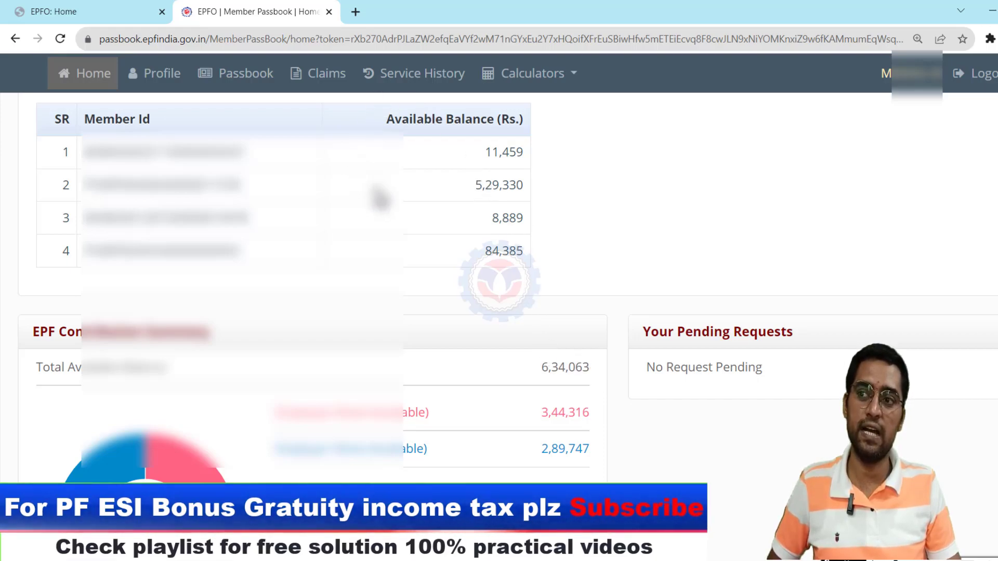
{"action": "scroll", "coordinate": [405, 203], "scroll_direction": "up", "scroll_amount": 1}
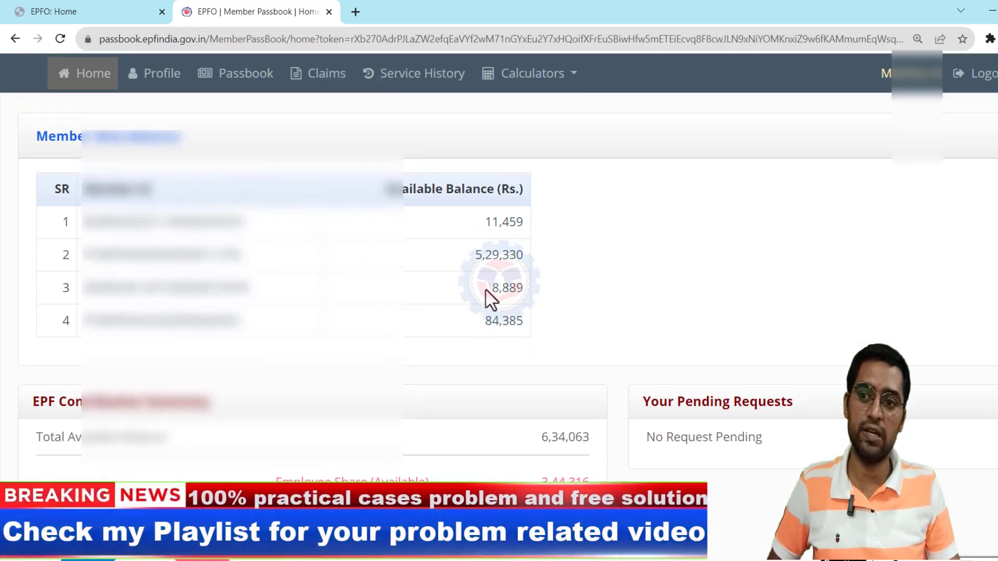
{"action": "left_click_drag", "start_coordinate": [493, 321], "coordinate": [515, 321]}
{"action": "left_click_drag", "start_coordinate": [492, 223], "coordinate": [502, 223]}
{"action": "left_click", "coordinate": [490, 252]}
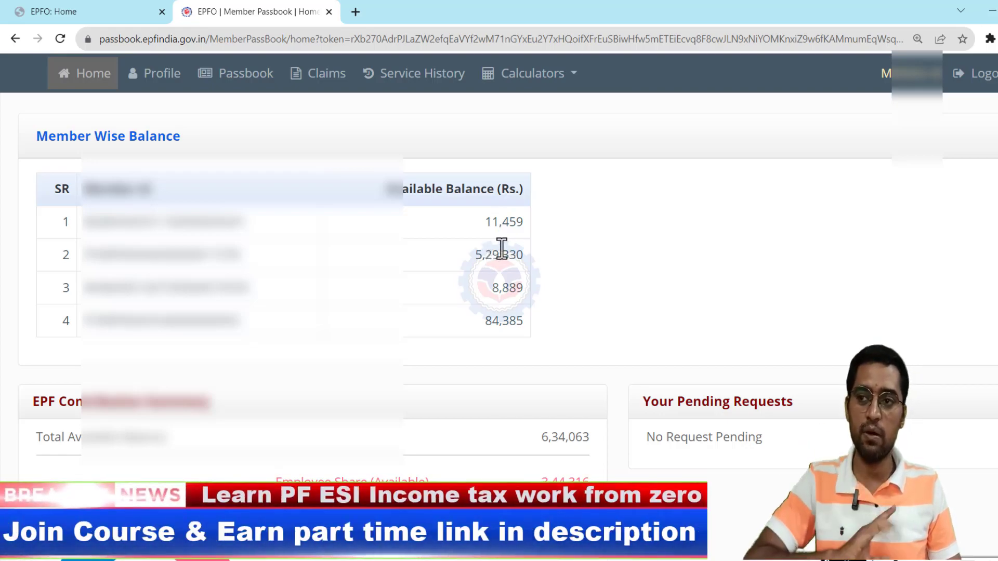
- On the Unified Member Portal, view Service History listing four employments and their exit dates
{"action": "left_click", "coordinate": [119, 11]}
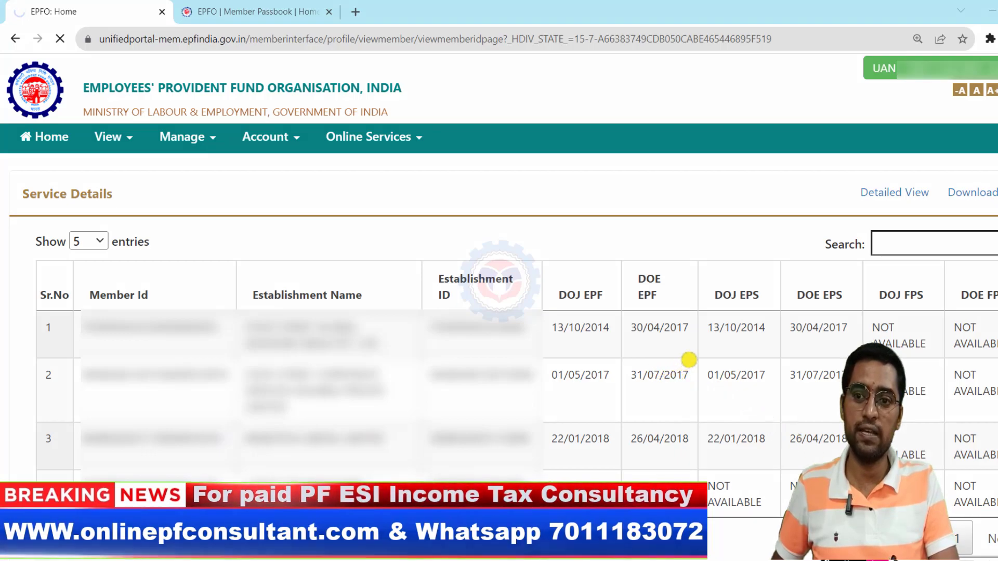
{"action": "left_click_drag", "start_coordinate": [691, 312], "coordinate": [694, 440]}
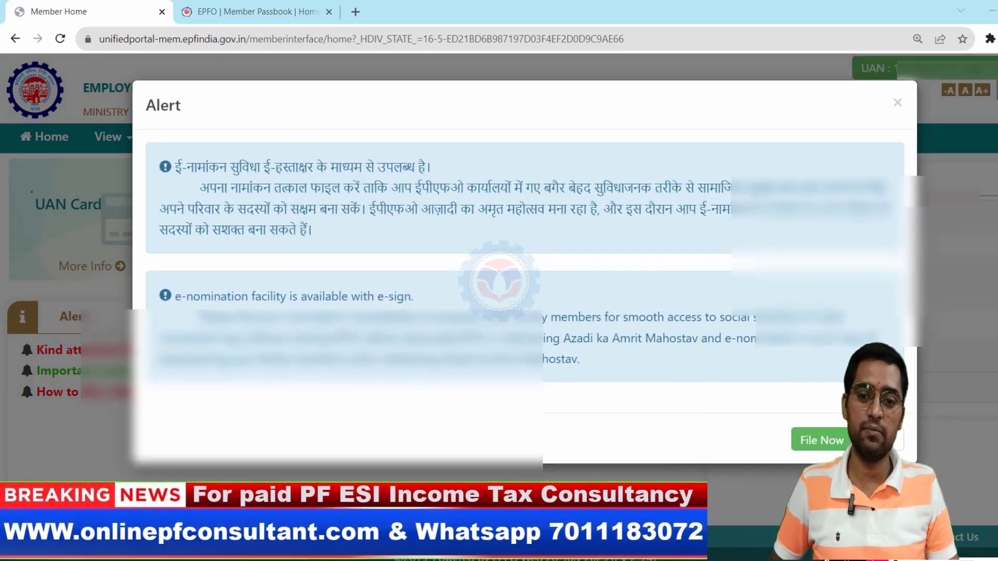
{"action": "left_click", "coordinate": [966, 338]}
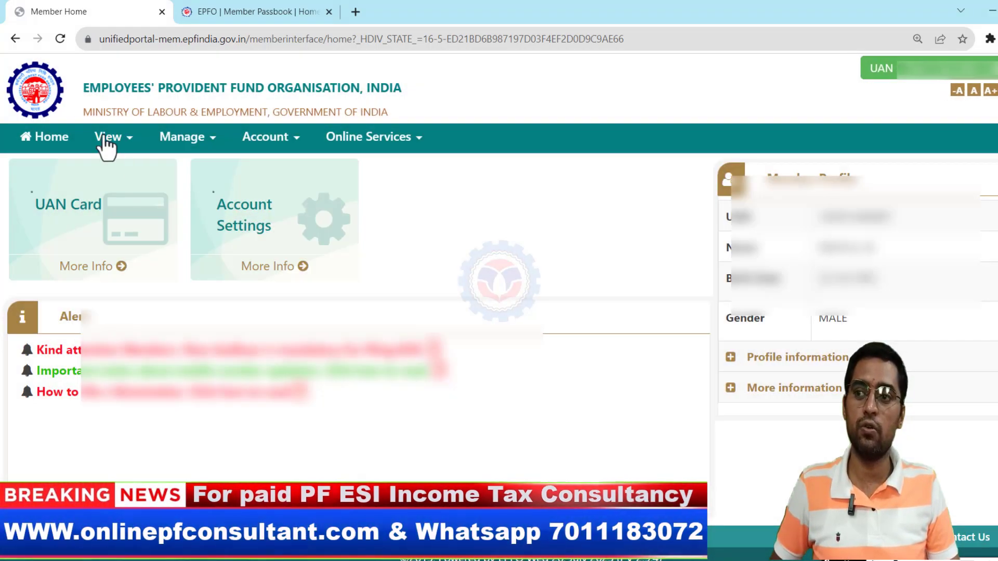
{"action": "left_click", "coordinate": [130, 142]}
{"action": "left_click", "coordinate": [159, 205]}
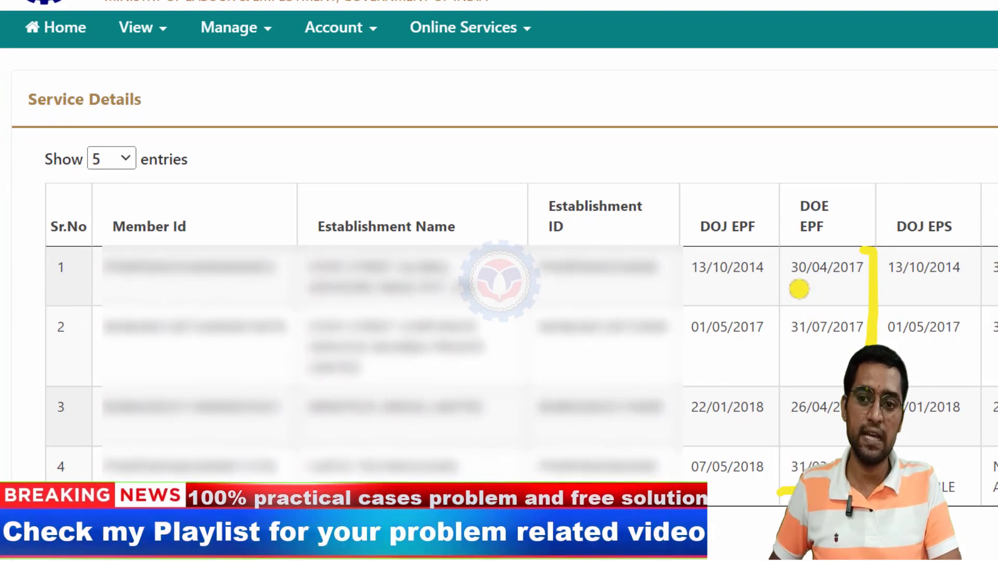
{"action": "left_click_drag", "start_coordinate": [791, 292], "coordinate": [859, 292]}
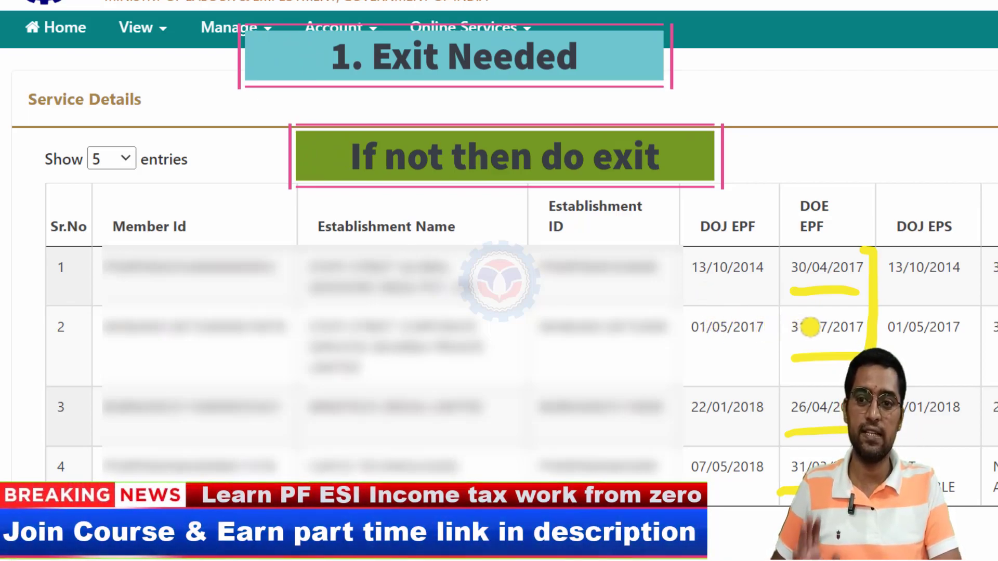
{"action": "mouse_move", "coordinate": [749, 112]}
{"action": "left_mouse_down"}
{"action": "mouse_move", "coordinate": [757, 151]}
{"action": "mouse_move", "coordinate": [801, 148]}
{"action": "left_mouse_up"}
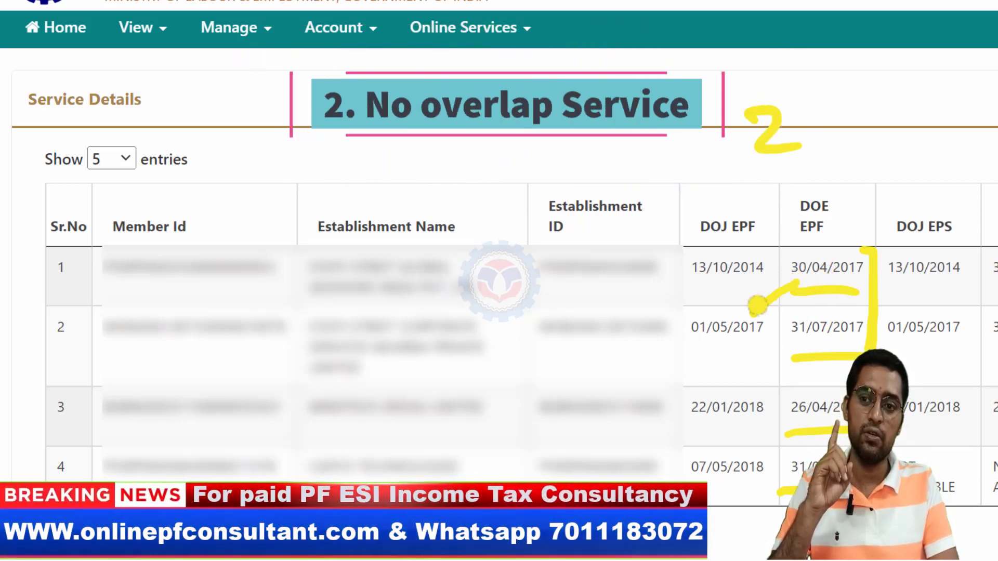
{"action": "left_click_drag", "start_coordinate": [796, 283], "coordinate": [785, 301]}
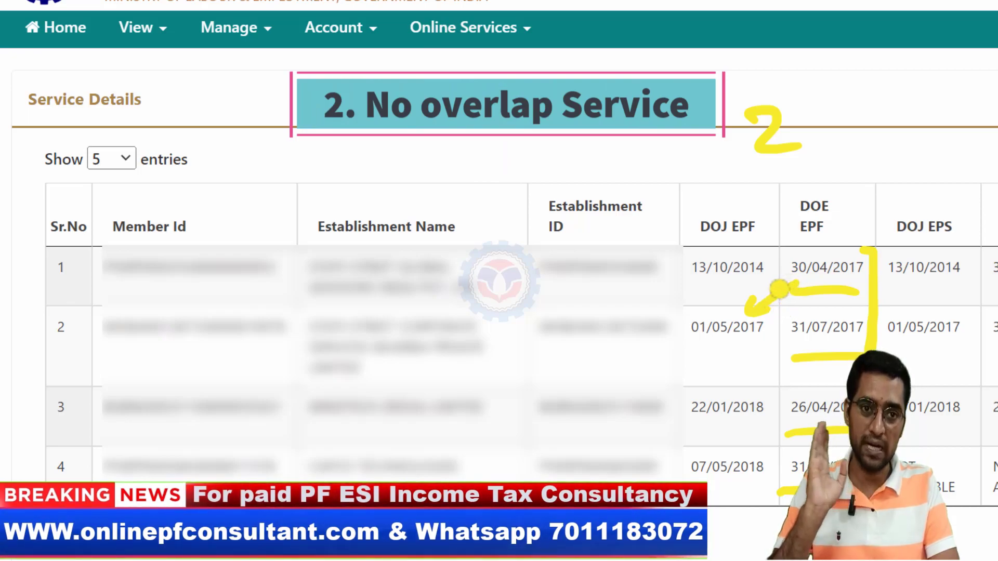
{"action": "left_click_drag", "start_coordinate": [806, 257], "coordinate": [824, 223]}
{"action": "left_click_drag", "start_coordinate": [674, 337], "coordinate": [693, 313]}
{"action": "left_click_drag", "start_coordinate": [794, 358], "coordinate": [793, 328]}
{"action": "mouse_move", "coordinate": [673, 401]}
{"action": "left_mouse_down"}
{"action": "mouse_move", "coordinate": [676, 412]}
{"action": "mouse_move", "coordinate": [694, 378]}
{"action": "left_mouse_up"}
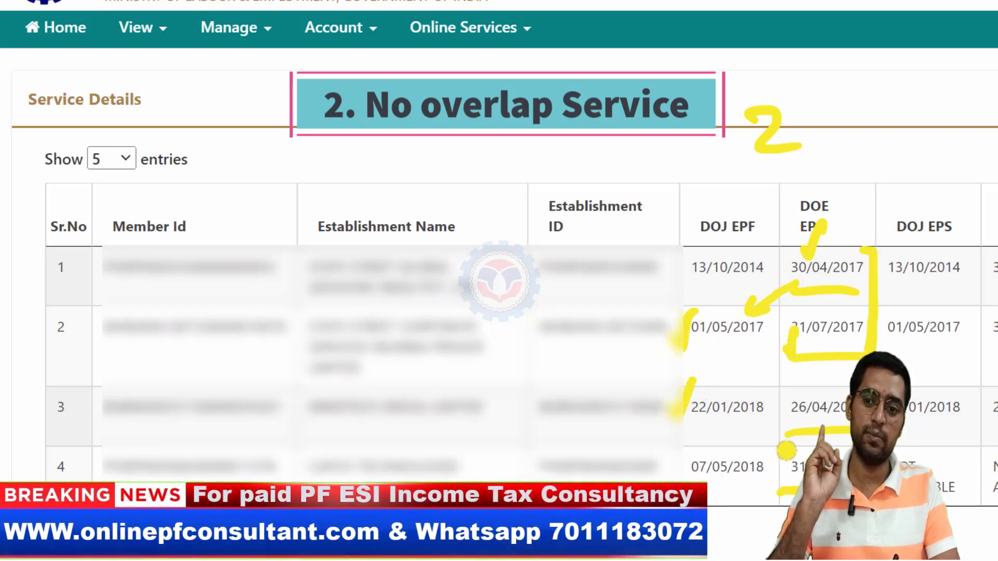
{"action": "left_click_drag", "start_coordinate": [774, 420], "coordinate": [790, 401]}
{"action": "left_click_drag", "start_coordinate": [656, 478], "coordinate": [690, 448]}
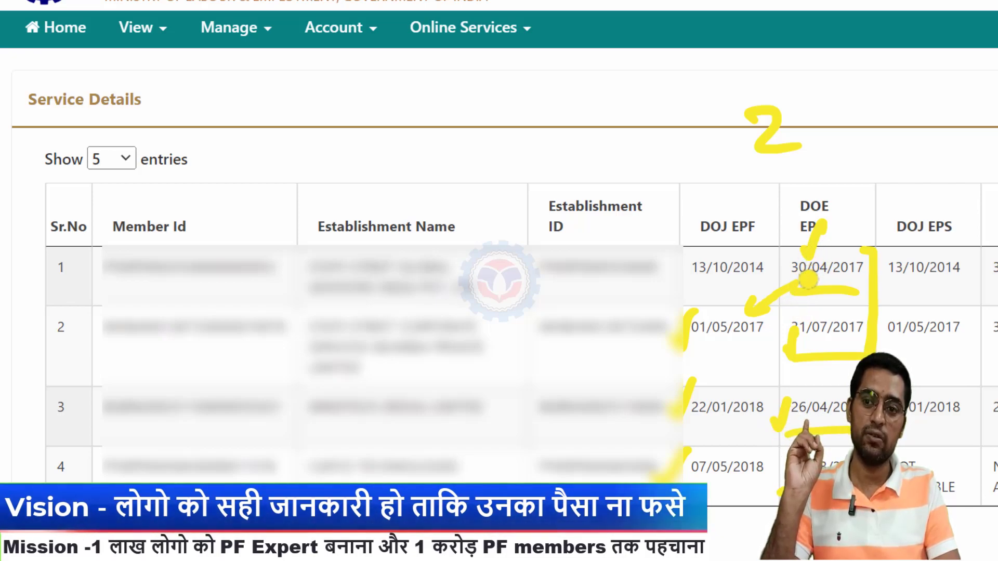
{"action": "left_click_drag", "start_coordinate": [836, 240], "coordinate": [854, 225]}
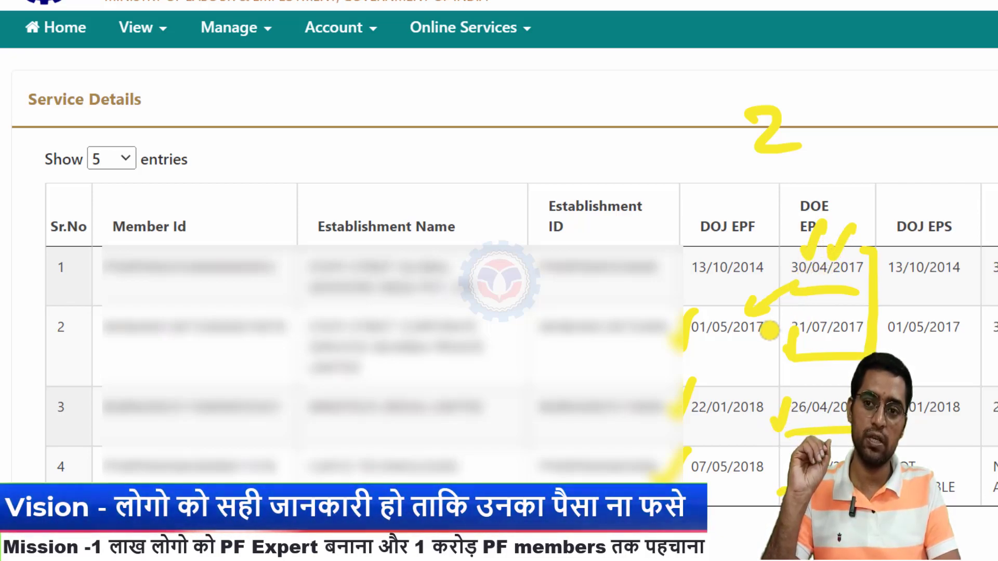
{"action": "left_click_drag", "start_coordinate": [703, 353], "coordinate": [760, 361]}
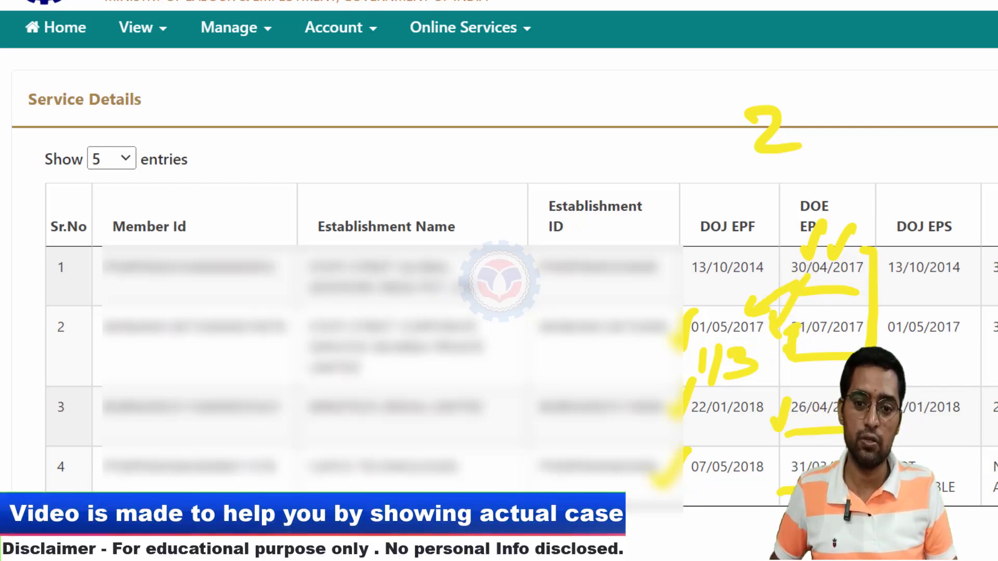
{"action": "key", "text": "e"}
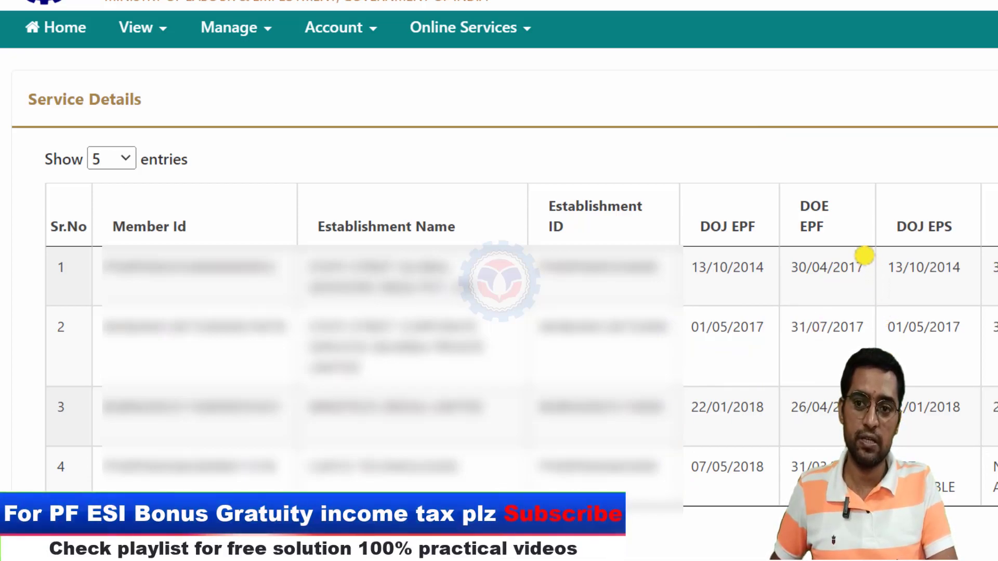
{"action": "left_click_drag", "start_coordinate": [880, 283], "coordinate": [905, 370]}
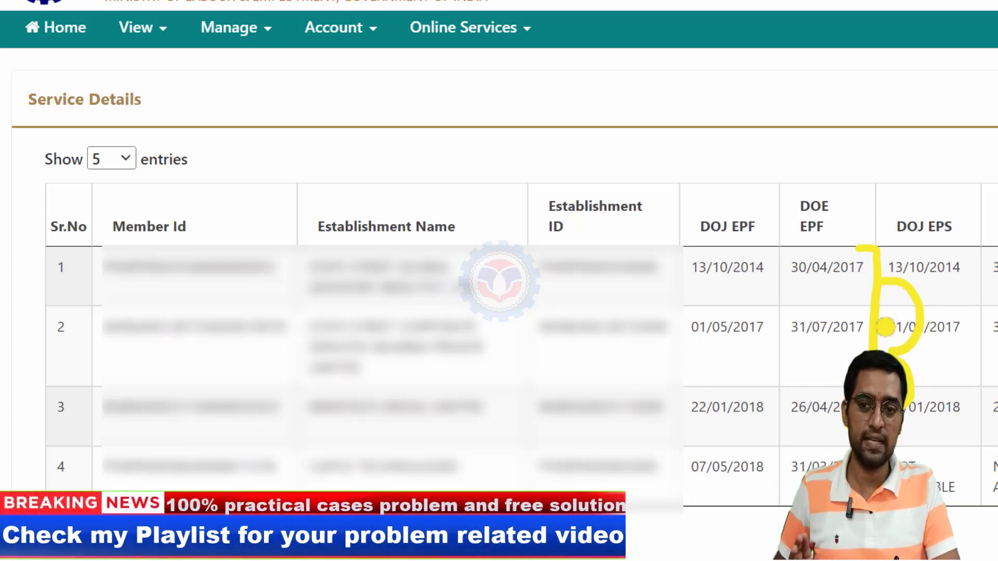
{"action": "left_click_drag", "start_coordinate": [794, 276], "coordinate": [761, 464]}
{"action": "left_click_drag", "start_coordinate": [795, 331], "coordinate": [785, 491]}
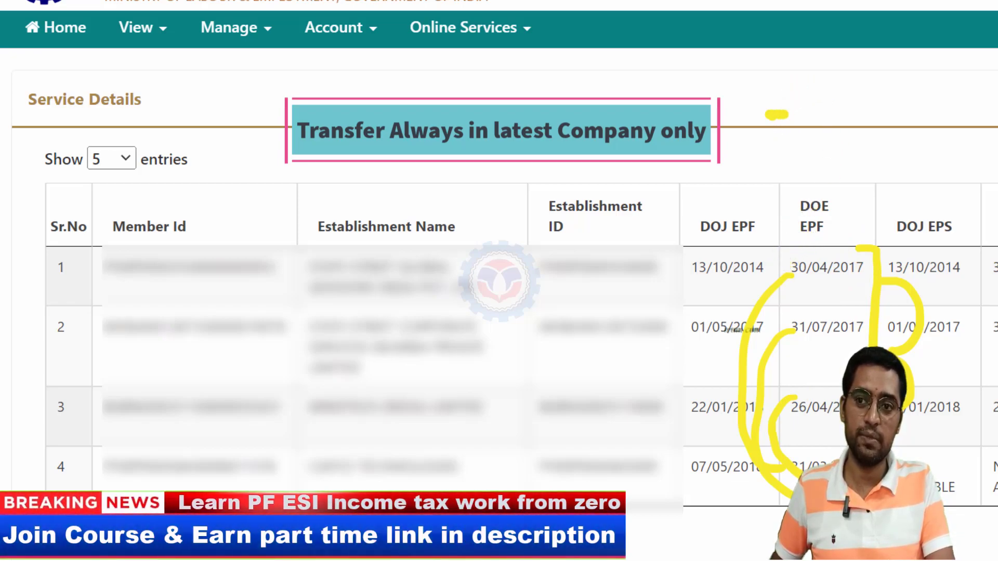
{"action": "left_click_drag", "start_coordinate": [769, 111], "coordinate": [780, 164]}
{"action": "left_click_drag", "start_coordinate": [831, 138], "coordinate": [863, 139]}
{"action": "mouse_move", "coordinate": [846, 124]}
{"action": "left_mouse_down"}
{"action": "mouse_move", "coordinate": [852, 155]}
{"action": "mouse_move", "coordinate": [879, 98]}
{"action": "mouse_move", "coordinate": [967, 104]}
{"action": "mouse_move", "coordinate": [883, 162]}
{"action": "left_mouse_up"}
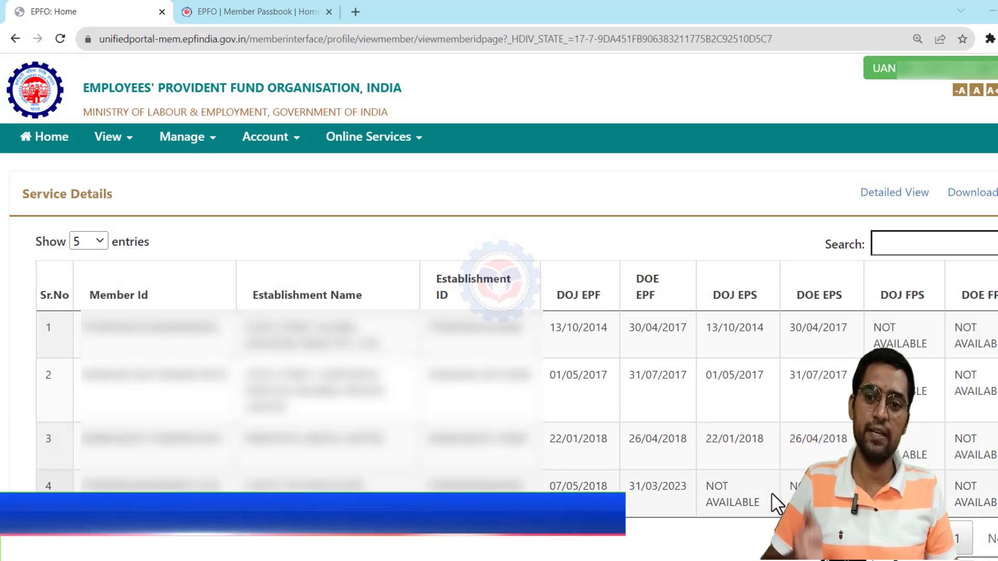
- Return to Member Home and expand the profile to check the verified Aadhaar and bank account
{"action": "left_click", "coordinate": [32, 139]}
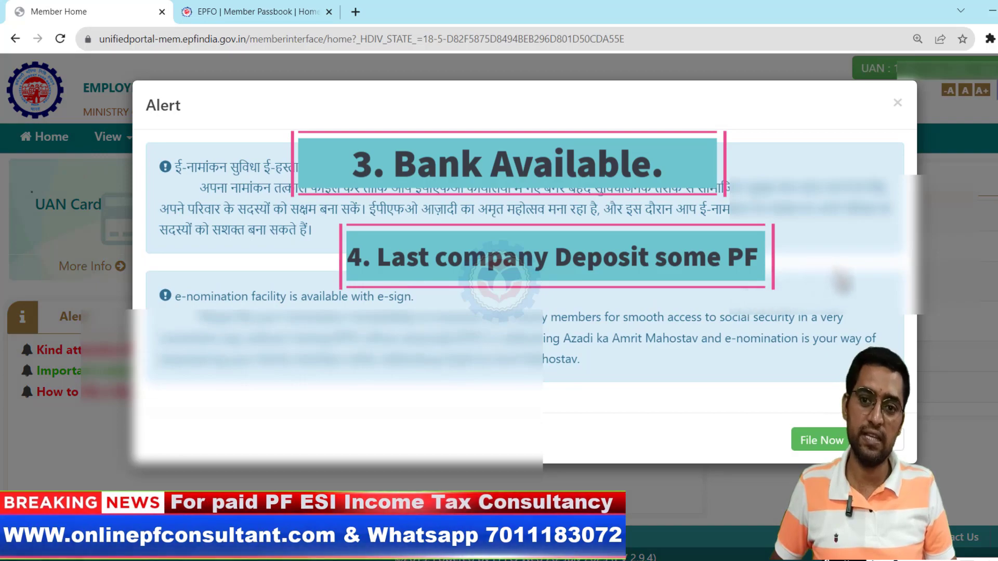
{"action": "left_click", "coordinate": [898, 101]}
{"action": "left_click", "coordinate": [798, 357]}
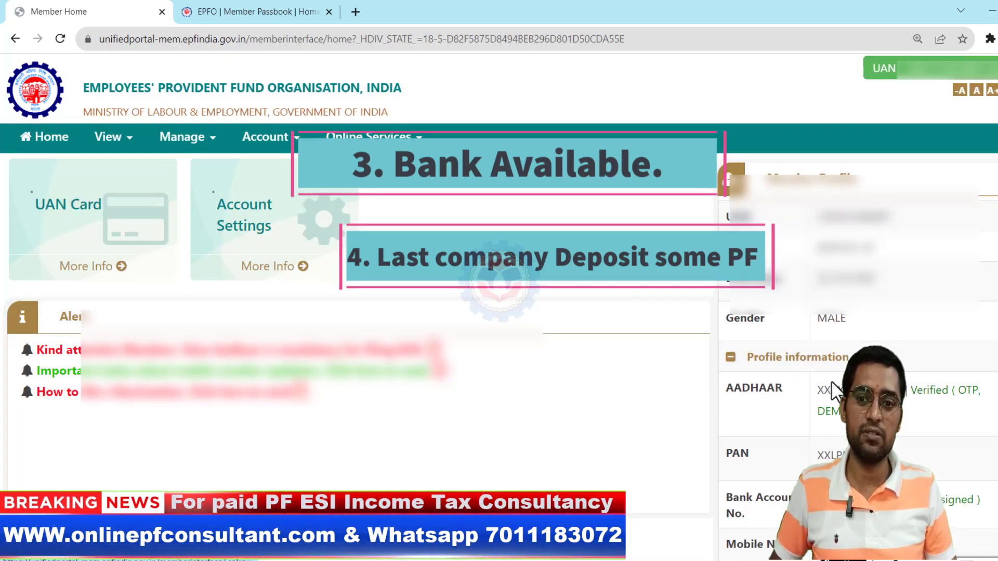
{"action": "triple_click", "coordinate": [758, 501]}
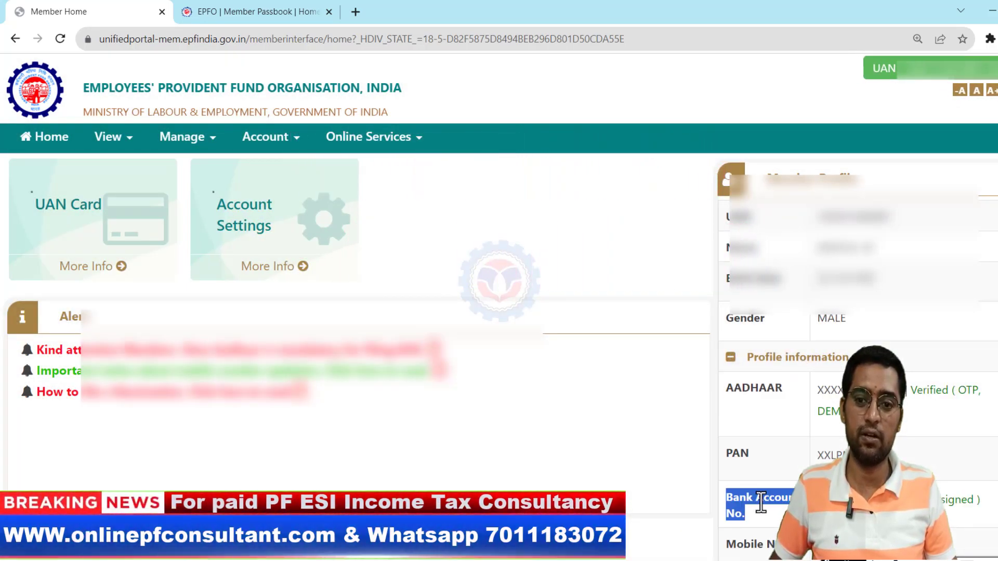
{"action": "double_click", "coordinate": [753, 390]}
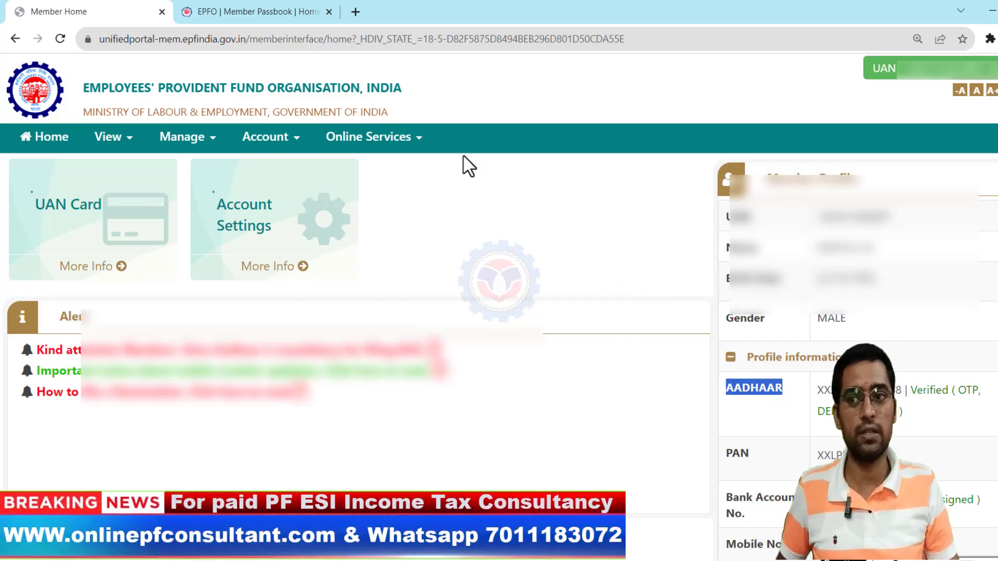
{"action": "left_click", "coordinate": [383, 139]}
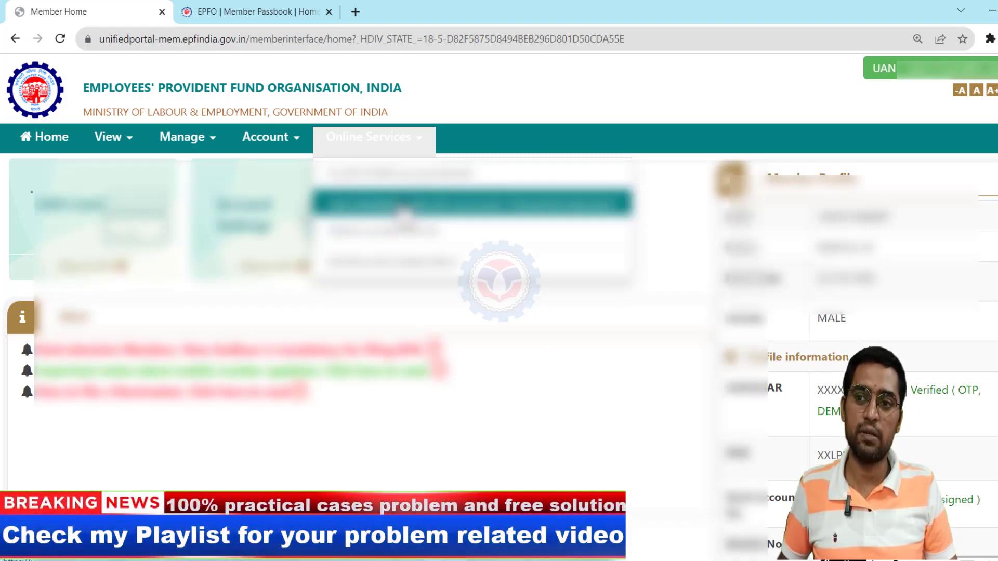
- Open the ONE MEMBER – ONE EPF ACCOUNT transfer request form at Step 1
{"action": "left_click", "coordinate": [404, 206]}
{"action": "scroll", "coordinate": [436, 253], "scroll_direction": "down", "scroll_amount": 4}
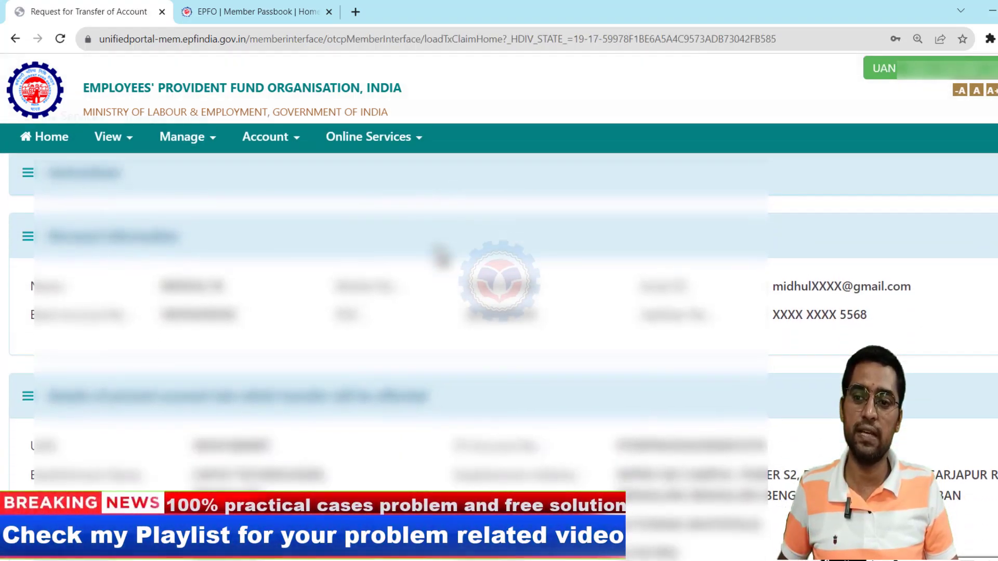
{"action": "scroll", "coordinate": [441, 255], "scroll_direction": "down", "scroll_amount": 6}
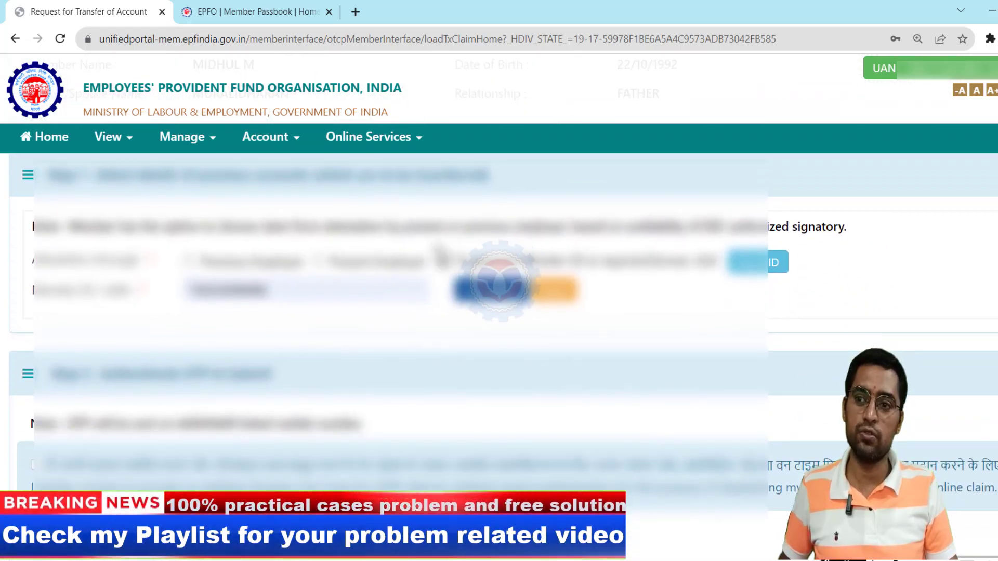
{"action": "scroll", "coordinate": [438, 247], "scroll_direction": "up", "scroll_amount": 1}
{"action": "scroll", "coordinate": [439, 247], "scroll_direction": "down", "scroll_amount": 1}
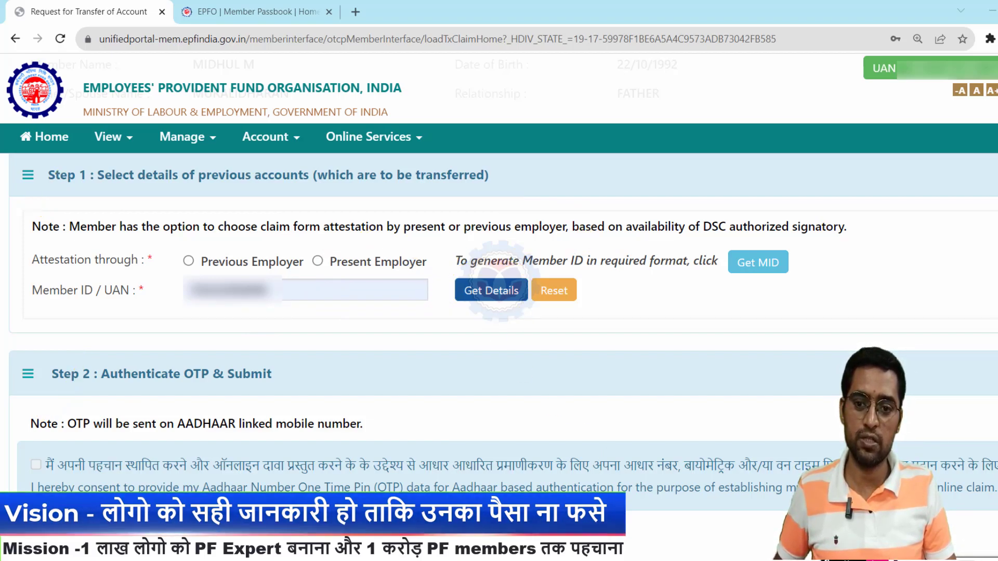
- Choose Present Employer attestation, enter the previous member ID and fetch its establishments
{"action": "left_click", "coordinate": [318, 261]}
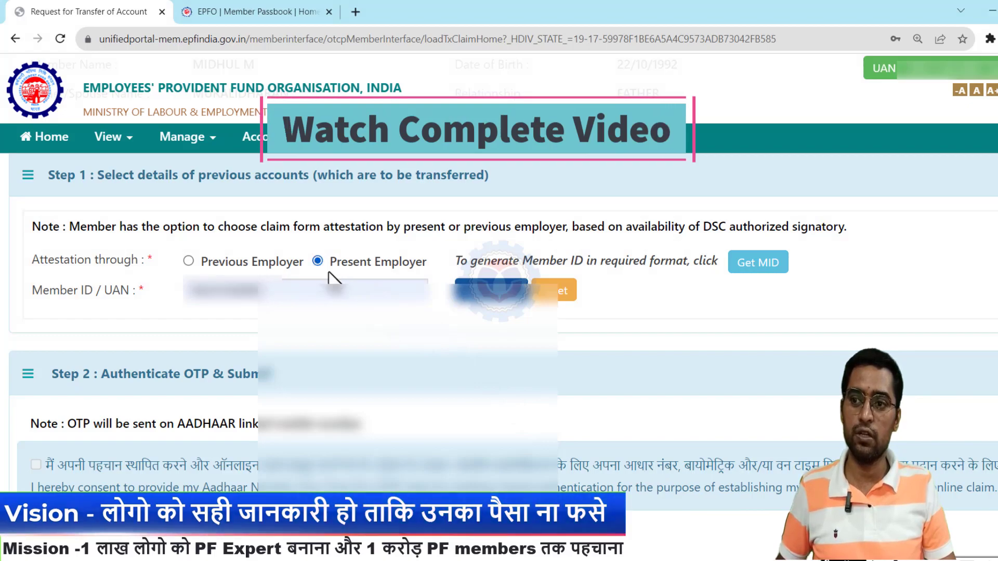
{"action": "left_click", "coordinate": [307, 293]}
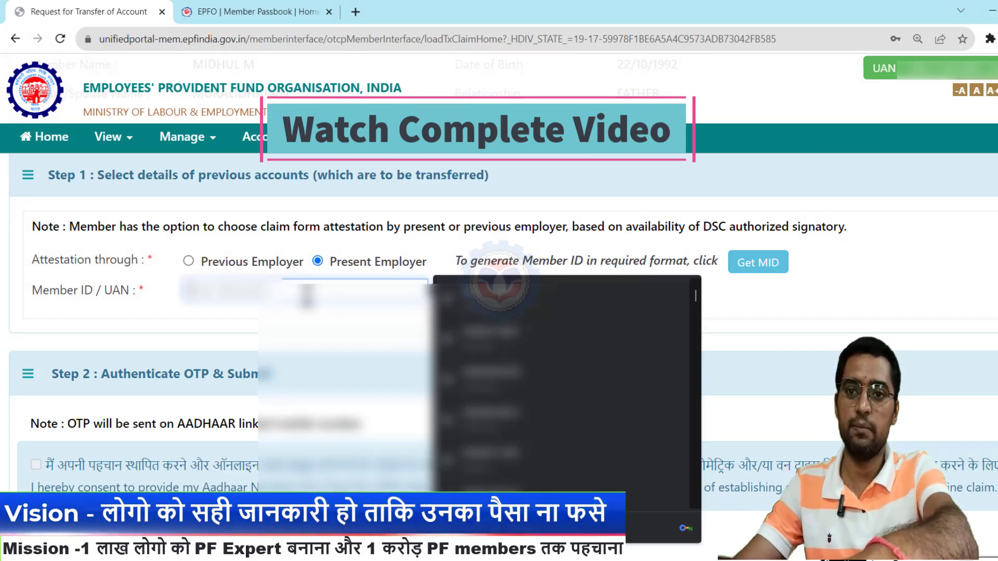
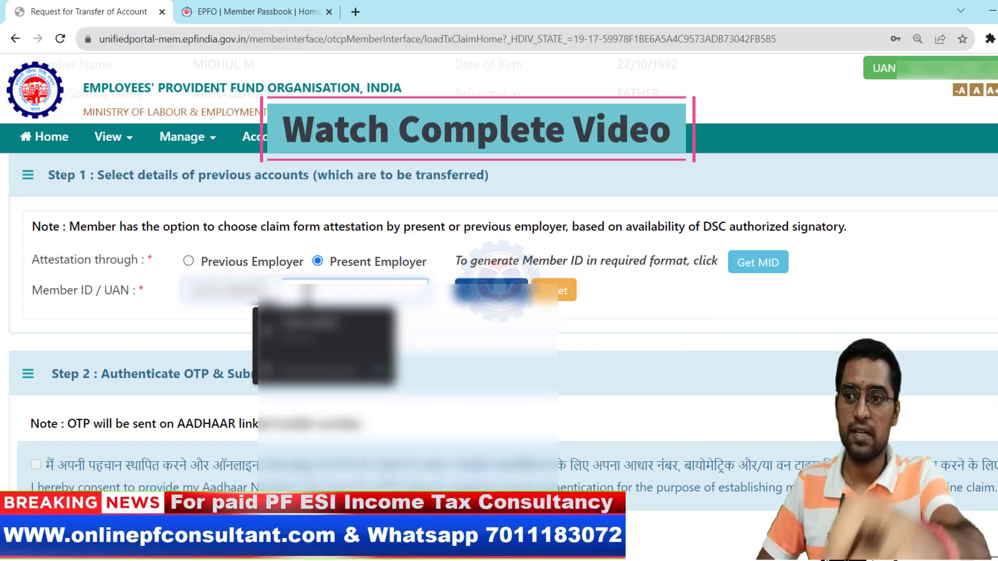
{"action": "left_click", "coordinate": [457, 354]}
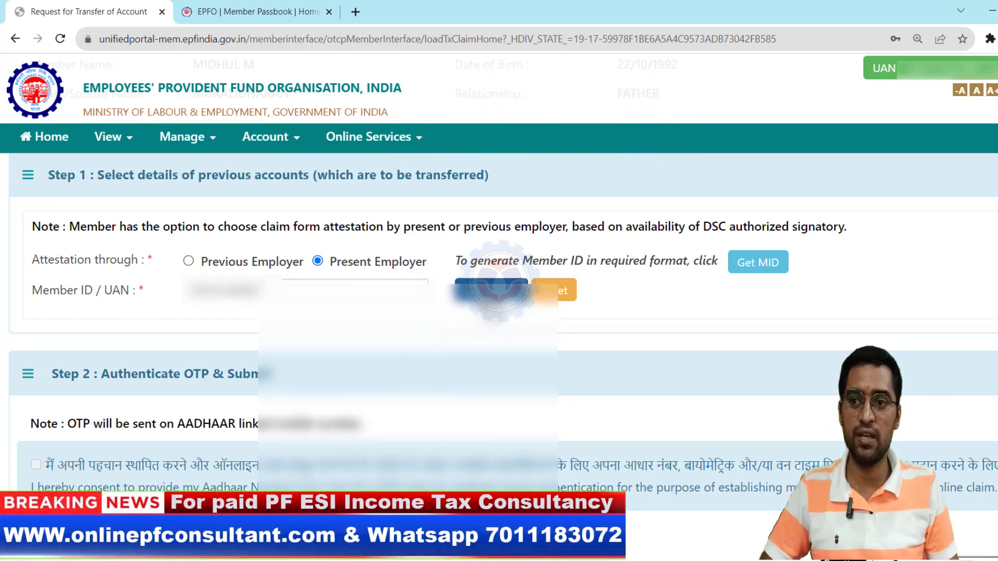
{"action": "left_click", "coordinate": [492, 290]}
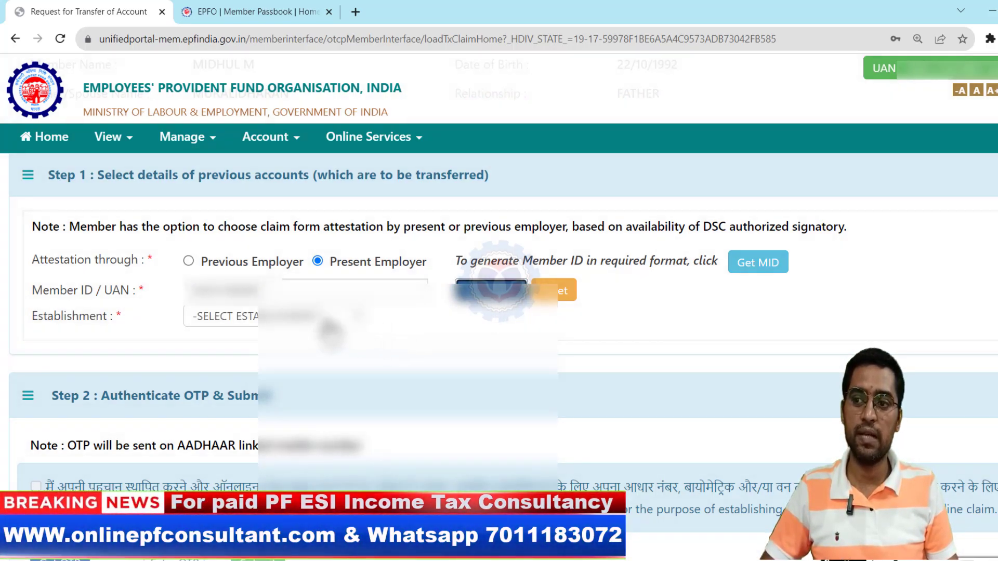
- Select the last listed establishment to load its previous accounts
{"action": "left_click", "coordinate": [325, 318]}
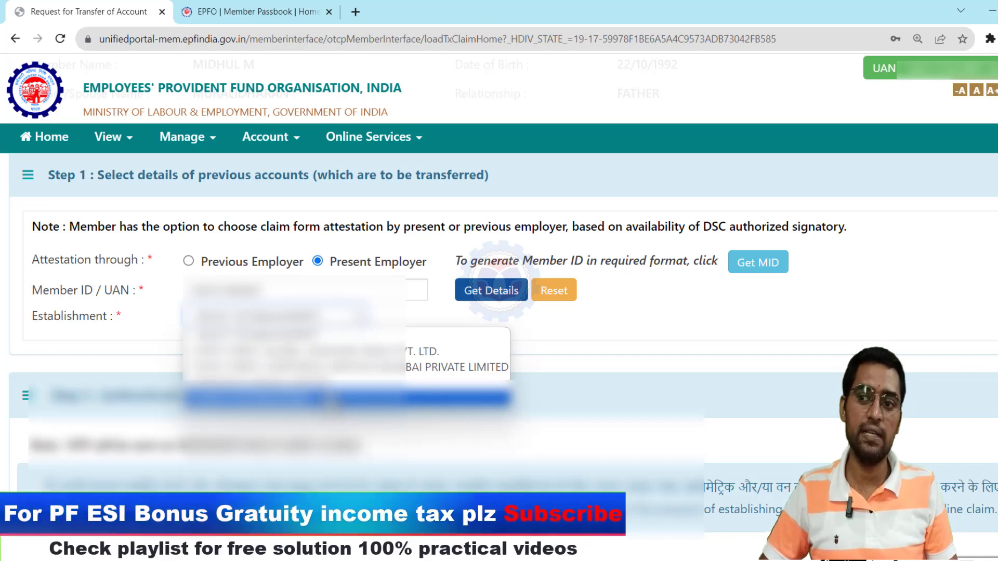
{"action": "left_click", "coordinate": [343, 367]}
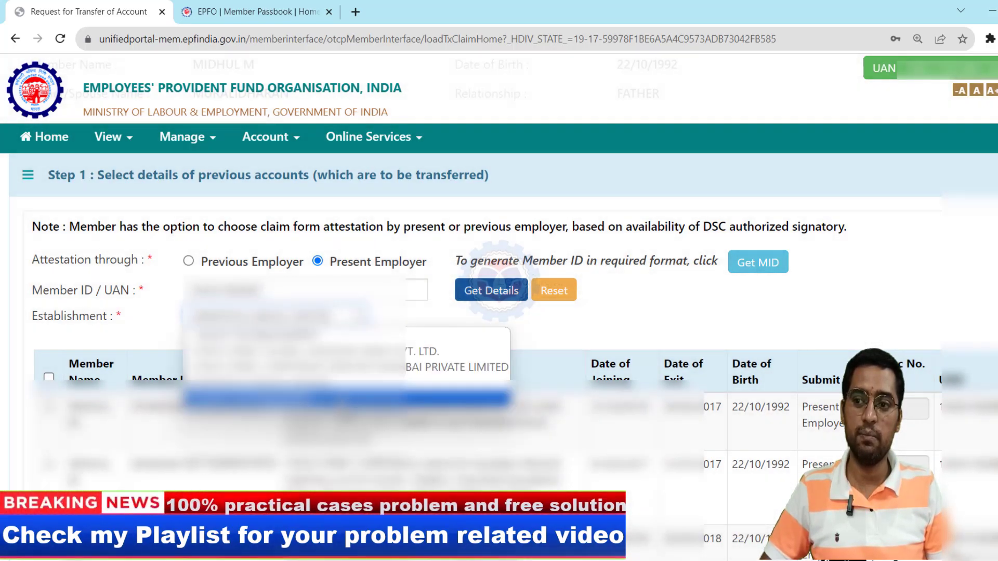
{"action": "left_click", "coordinate": [343, 367]}
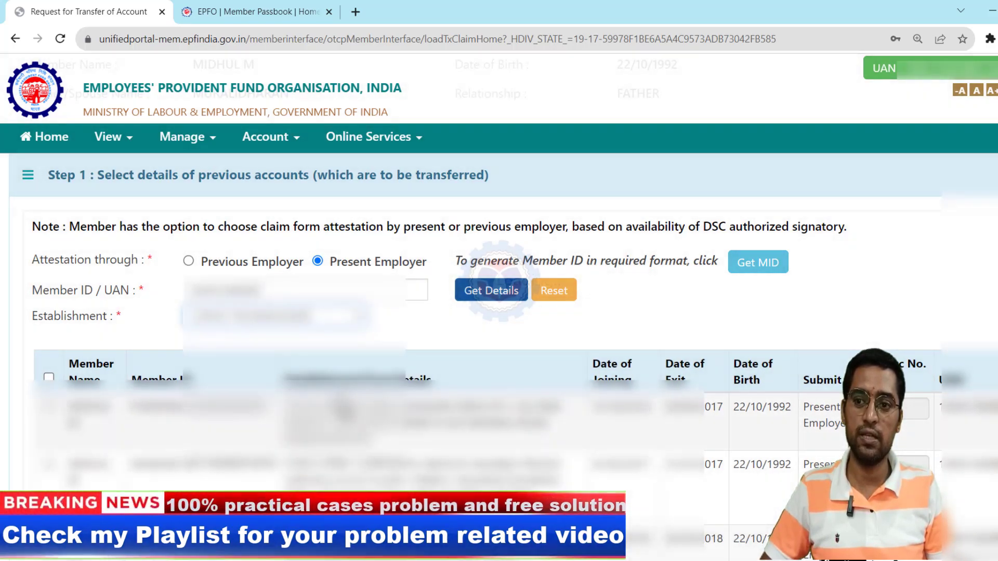
{"action": "scroll", "coordinate": [499, 312], "scroll_direction": "down", "scroll_amount": 4}
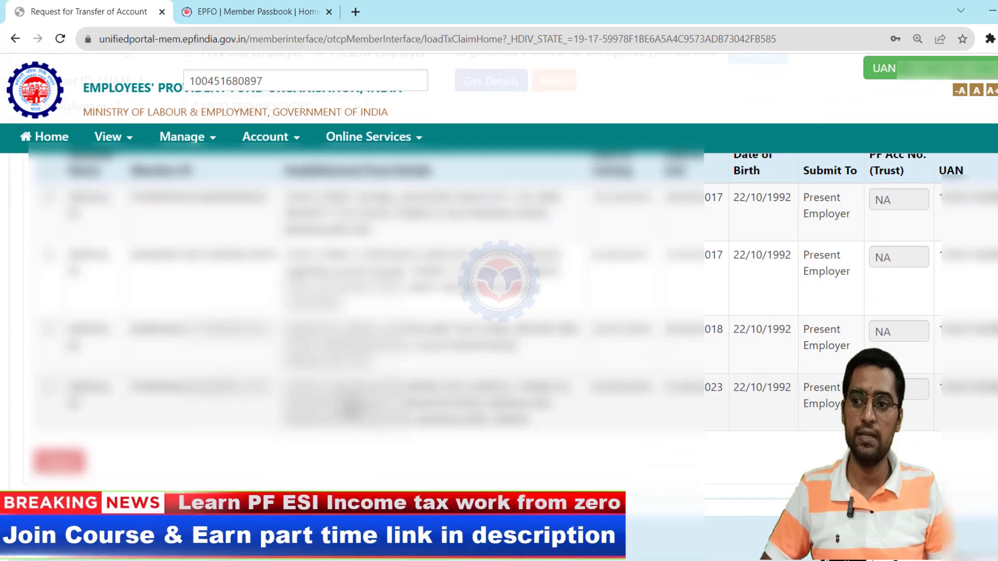
{"action": "scroll", "coordinate": [499, 312], "scroll_direction": "up", "scroll_amount": 1}
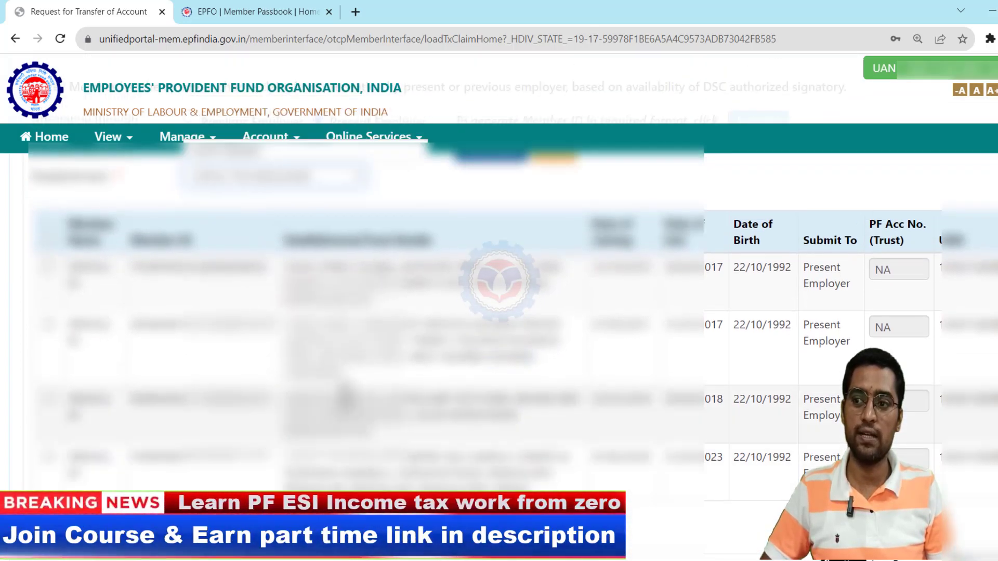
{"action": "scroll", "coordinate": [499, 312], "scroll_direction": "up", "scroll_amount": 8}
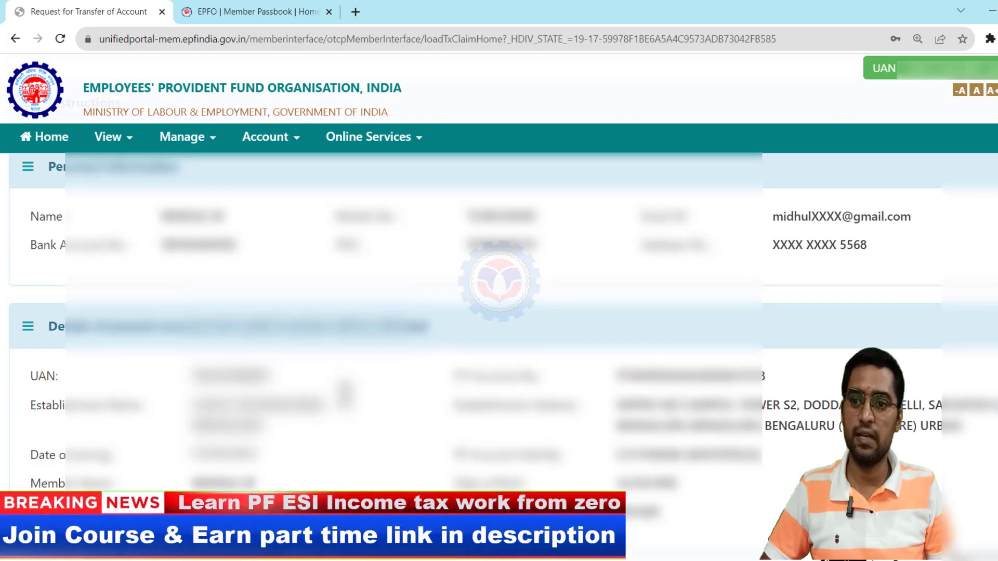
{"action": "scroll", "coordinate": [499, 312], "scroll_direction": "down", "scroll_amount": 8}
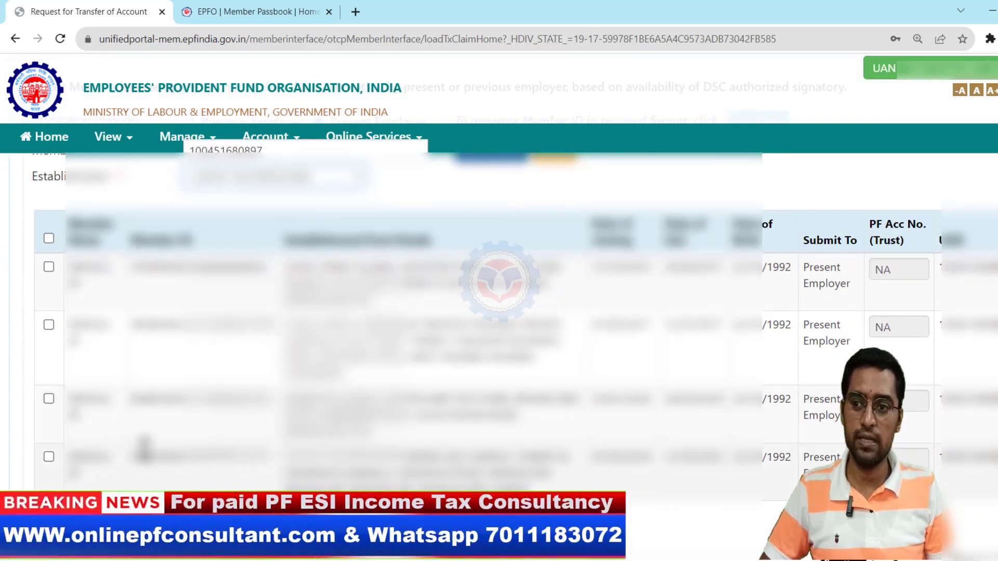
- Tick the first three previous accounts for transfer and accept the Aadhaar consent
{"action": "left_click", "coordinate": [48, 400]}
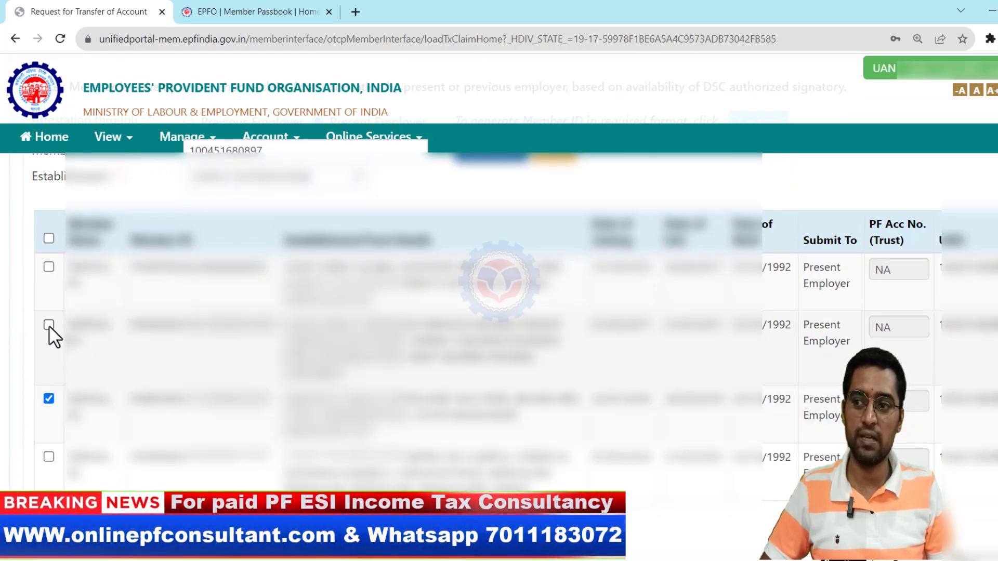
{"action": "left_click", "coordinate": [49, 326]}
{"action": "left_click", "coordinate": [50, 268]}
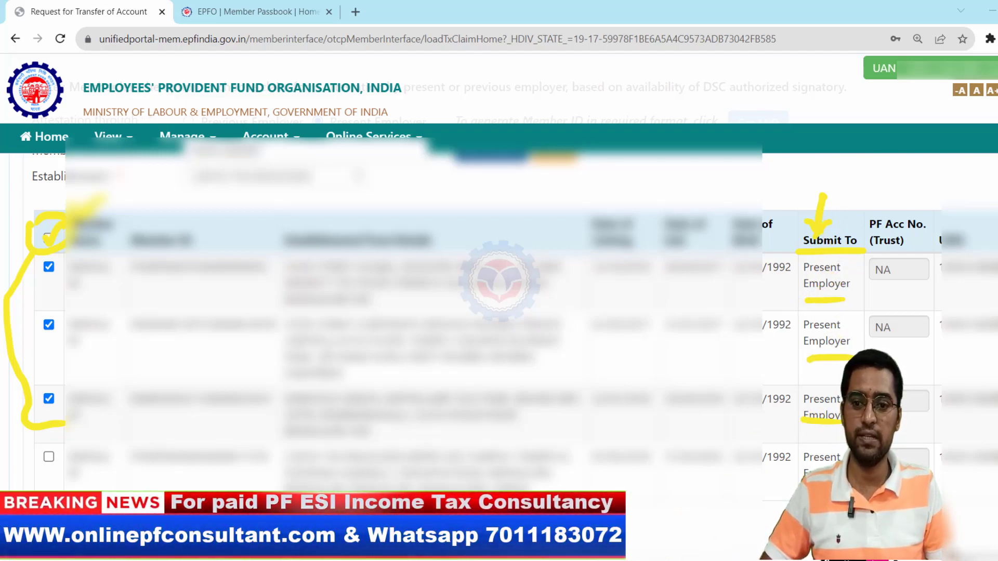
{"action": "scroll", "coordinate": [499, 312], "scroll_direction": "down", "scroll_amount": 1}
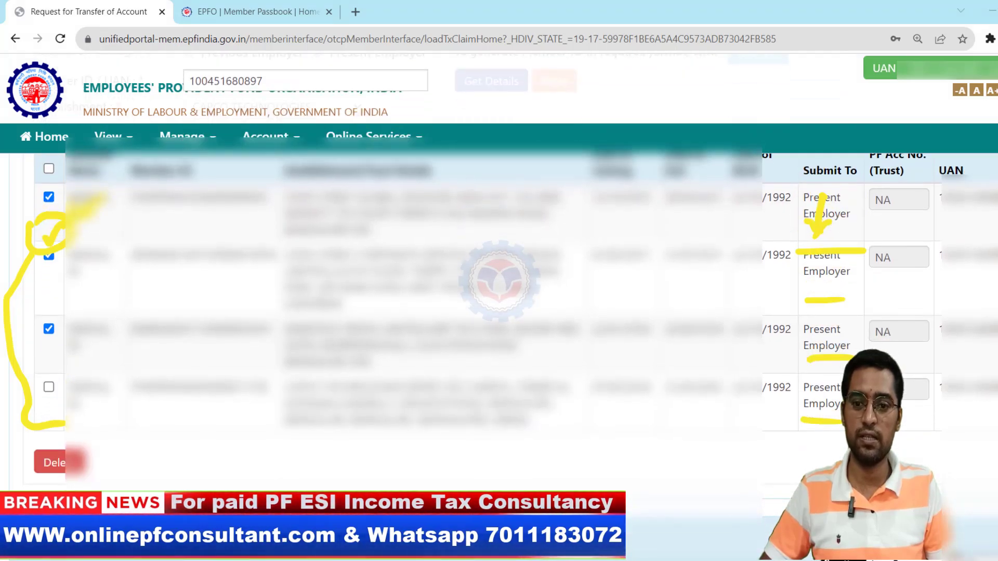
{"action": "scroll", "coordinate": [500, 312], "scroll_direction": "down", "scroll_amount": 3}
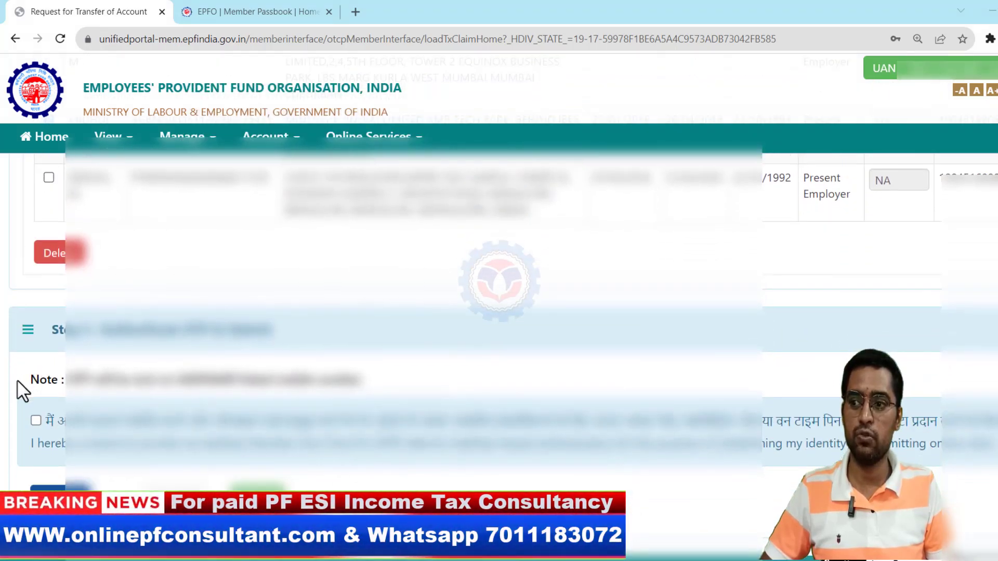
{"action": "left_click", "coordinate": [36, 420]}
{"action": "scroll", "coordinate": [44, 418], "scroll_direction": "down", "scroll_amount": 1}
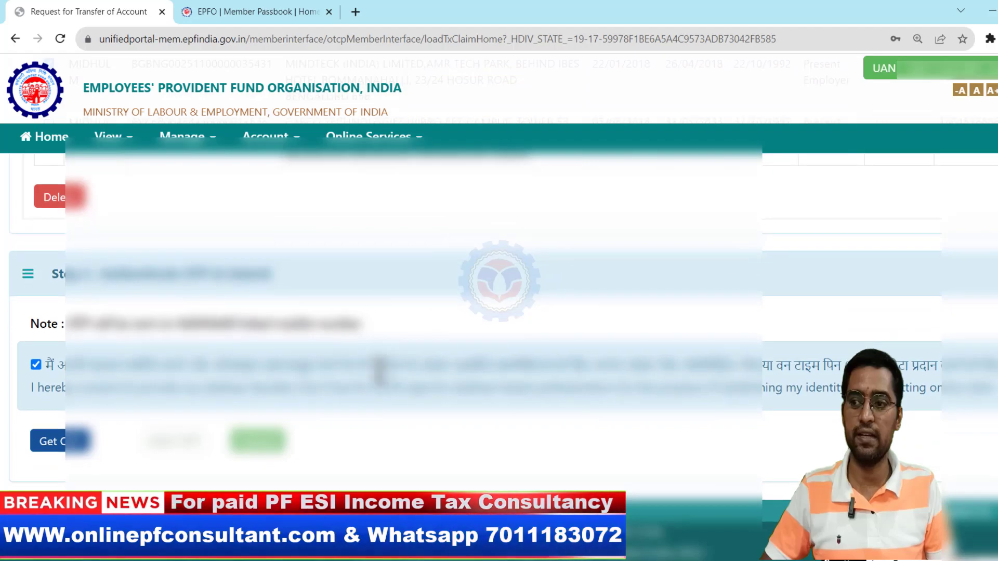
- Request the Aadhaar OTP and acknowledge the 'OTP sent successfully' confirmation
{"action": "left_click", "coordinate": [57, 441]}
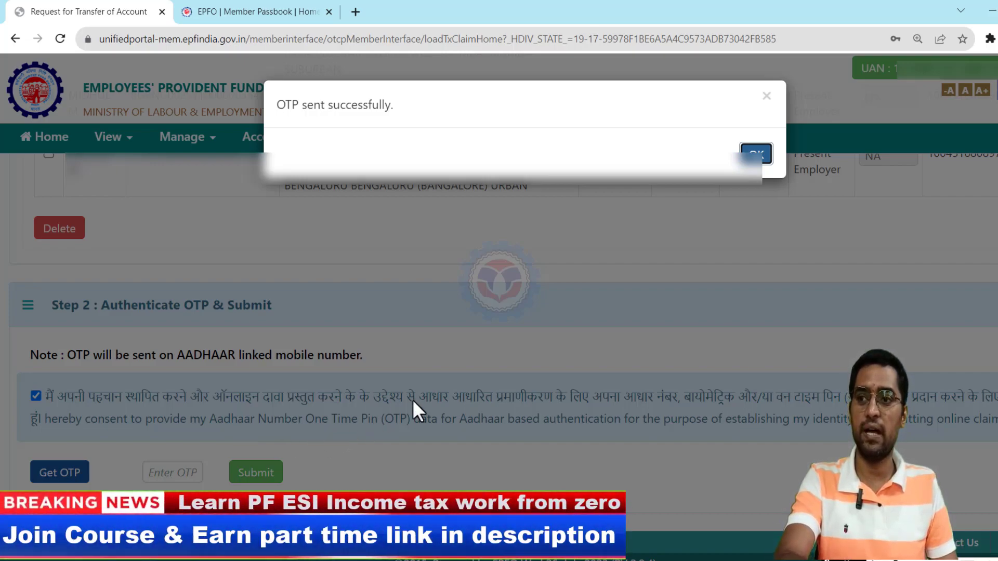
{"action": "left_click", "coordinate": [756, 156]}
{"action": "scroll", "coordinate": [757, 183], "scroll_direction": "down", "scroll_amount": 1}
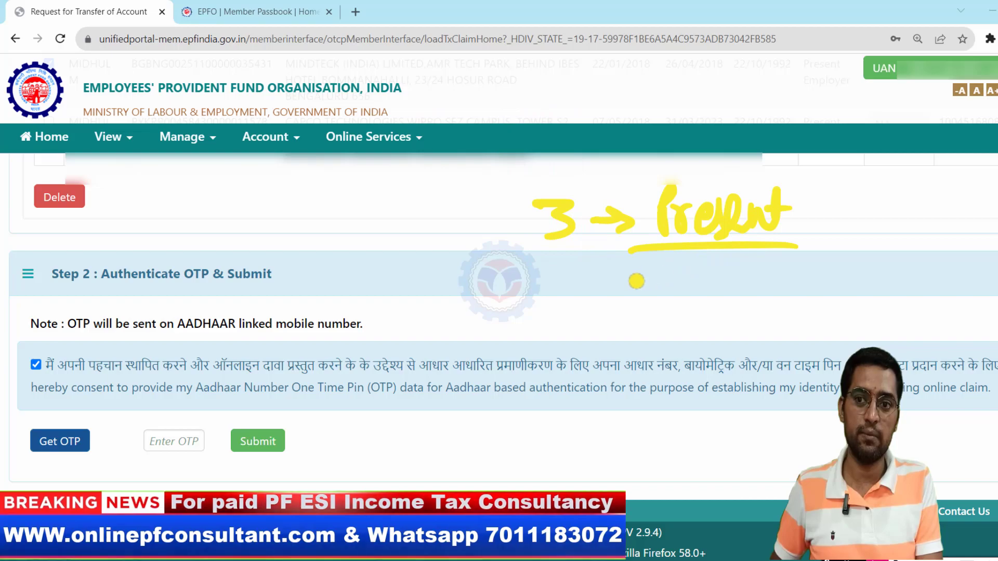
{"action": "left_click_drag", "start_coordinate": [618, 271], "coordinate": [644, 269]}
{"action": "left_click_drag", "start_coordinate": [602, 298], "coordinate": [767, 302]}
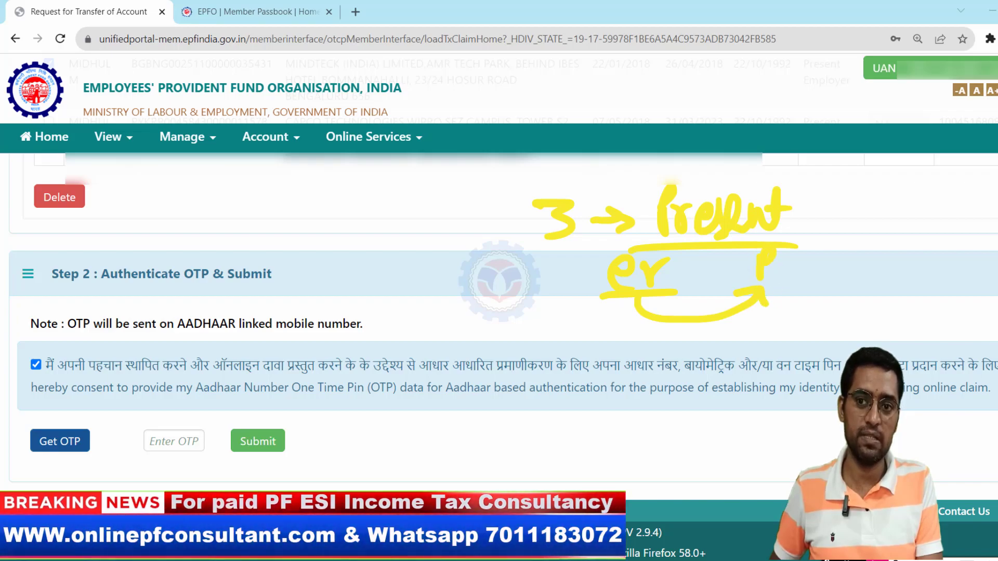
{"action": "mouse_move", "coordinate": [793, 263]}
{"action": "left_mouse_down"}
{"action": "mouse_move", "coordinate": [780, 283]}
{"action": "mouse_move", "coordinate": [817, 285]}
{"action": "mouse_move", "coordinate": [831, 241]}
{"action": "mouse_move", "coordinate": [854, 280]}
{"action": "mouse_move", "coordinate": [878, 254]}
{"action": "left_mouse_up"}
{"action": "left_click_drag", "start_coordinate": [904, 260], "coordinate": [945, 268]}
{"action": "left_click_drag", "start_coordinate": [972, 250], "coordinate": [970, 252]}
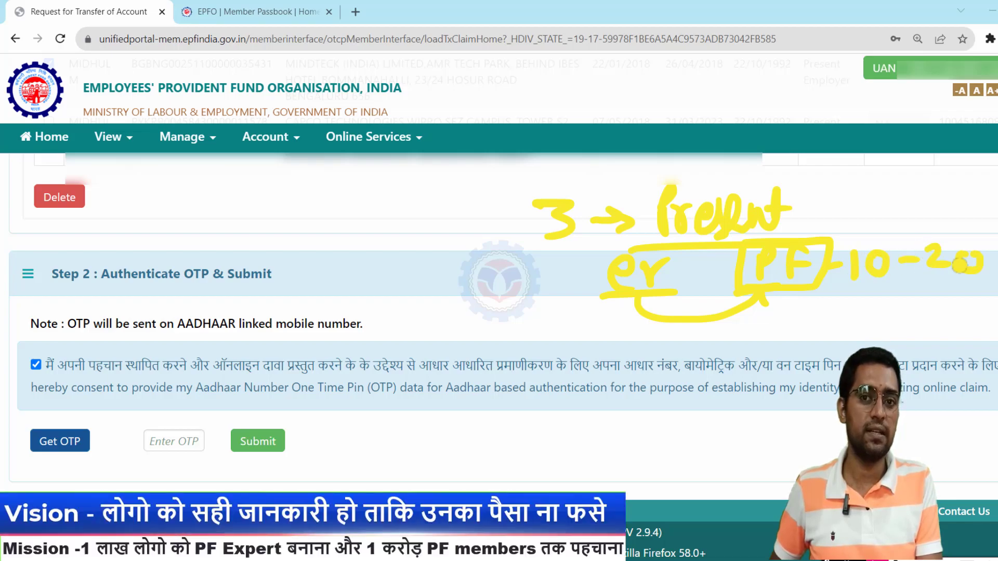
{"action": "left_click_drag", "start_coordinate": [858, 301], "coordinate": [992, 294]}
{"action": "left_click_drag", "start_coordinate": [530, 273], "coordinate": [581, 285]}
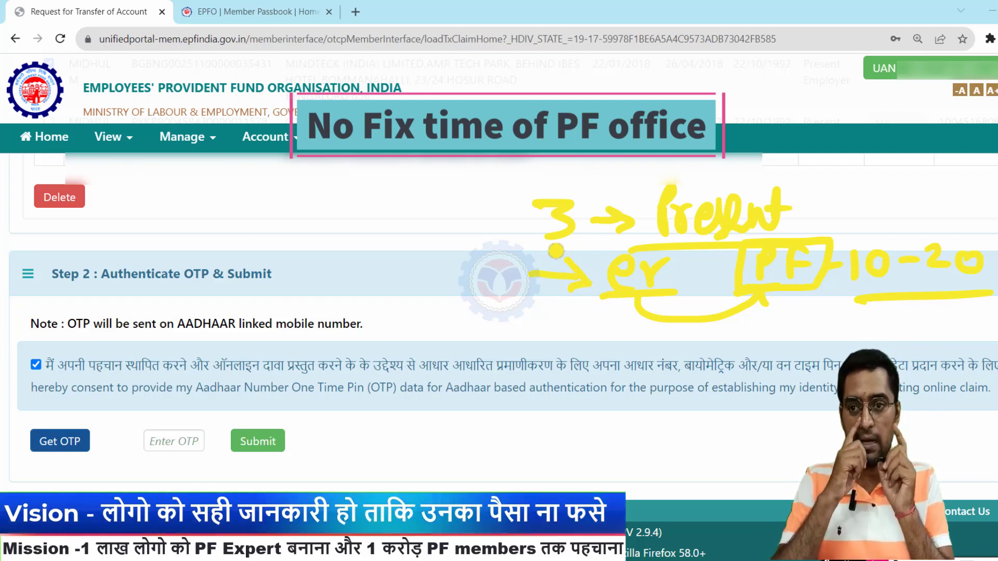
{"action": "mouse_move", "coordinate": [438, 226]}
{"action": "left_mouse_down"}
{"action": "mouse_move", "coordinate": [500, 297]}
{"action": "mouse_move", "coordinate": [428, 317]}
{"action": "left_mouse_up"}
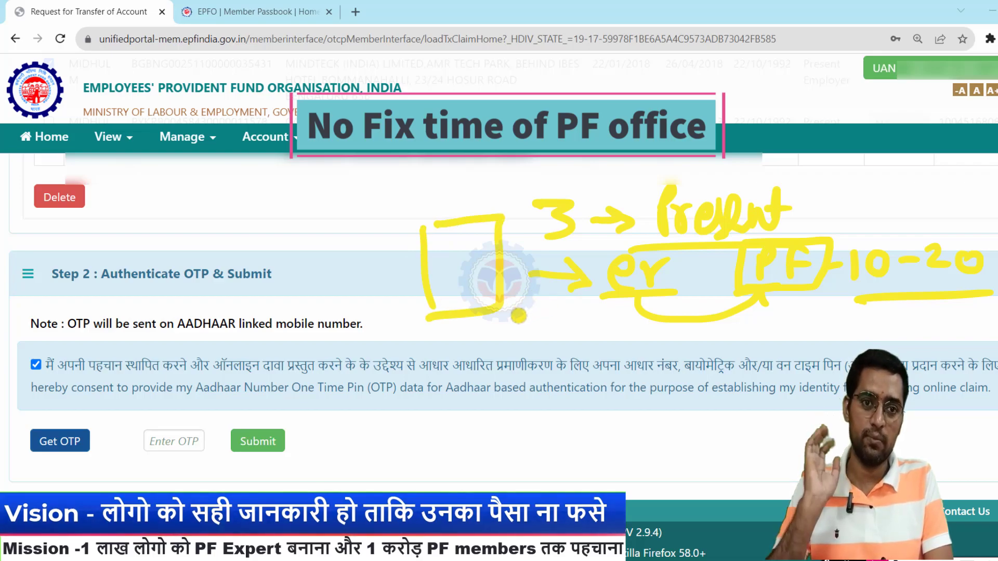
{"action": "left_click_drag", "start_coordinate": [365, 210], "coordinate": [368, 248]}
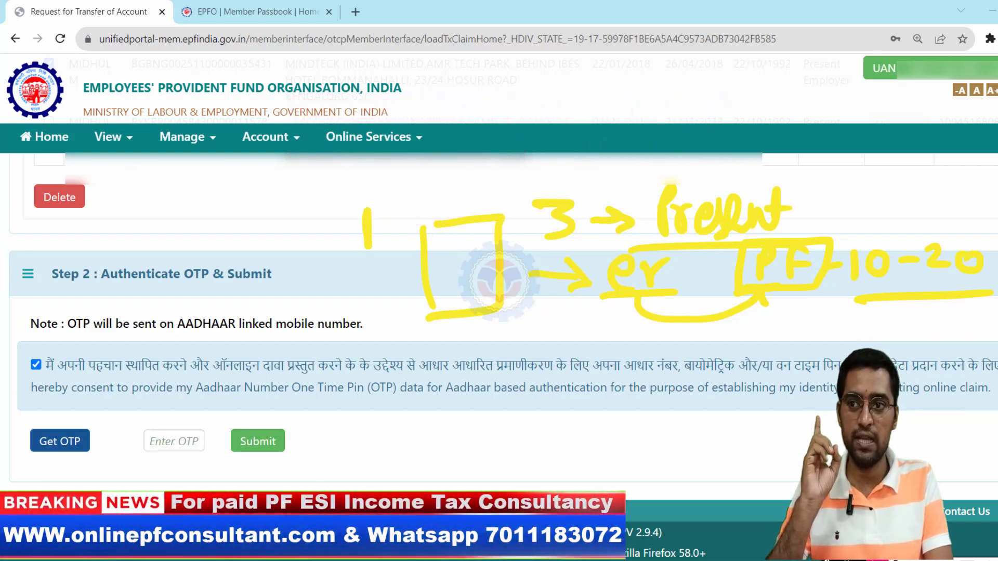
{"action": "mouse_move", "coordinate": [437, 218]}
{"action": "left_mouse_down"}
{"action": "mouse_move", "coordinate": [489, 208]}
{"action": "mouse_move", "coordinate": [507, 180]}
{"action": "mouse_move", "coordinate": [516, 197]}
{"action": "mouse_move", "coordinate": [551, 205]}
{"action": "left_mouse_up"}
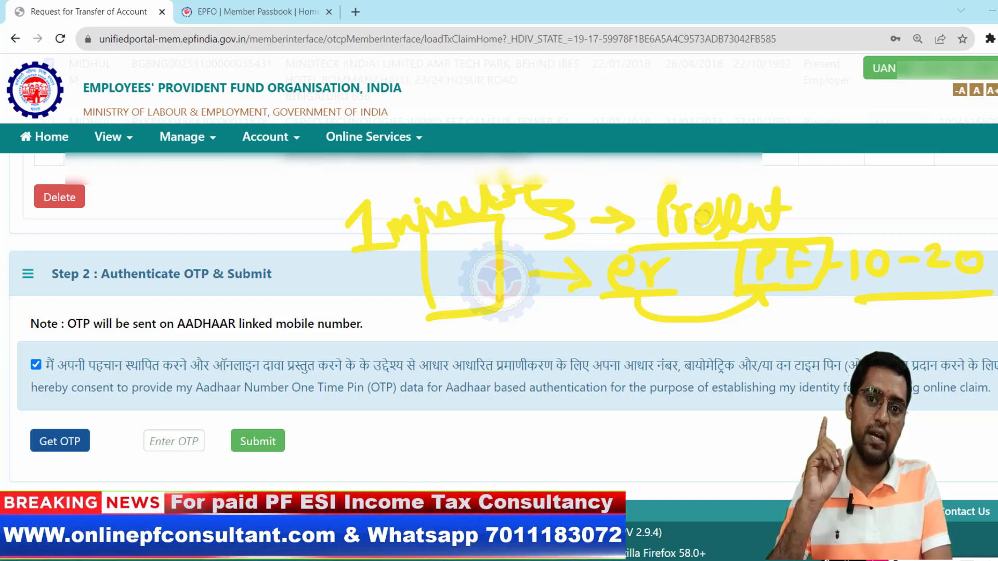
{"action": "left_click_drag", "start_coordinate": [821, 220], "coordinate": [851, 199]}
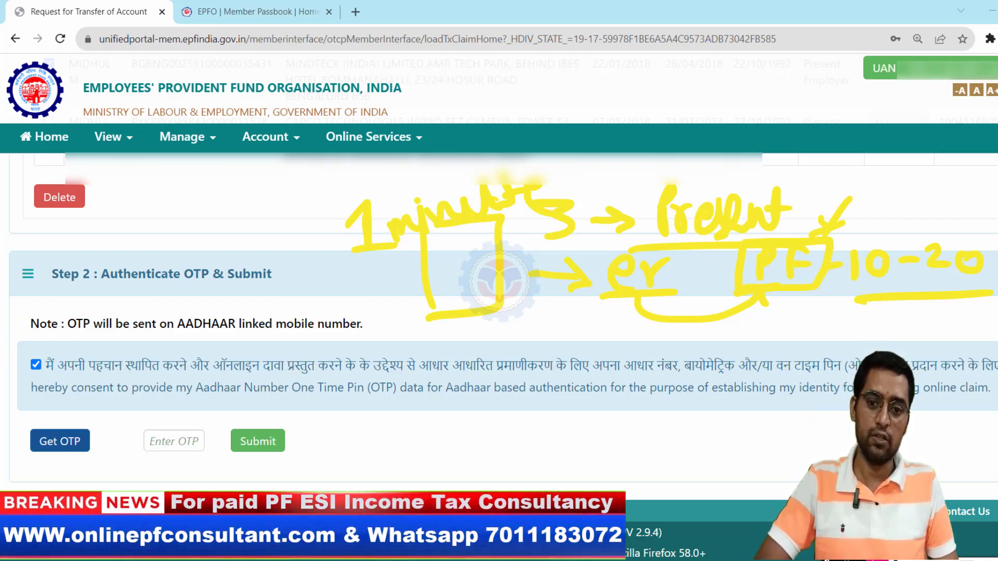
{"action": "key", "text": "Escape"}
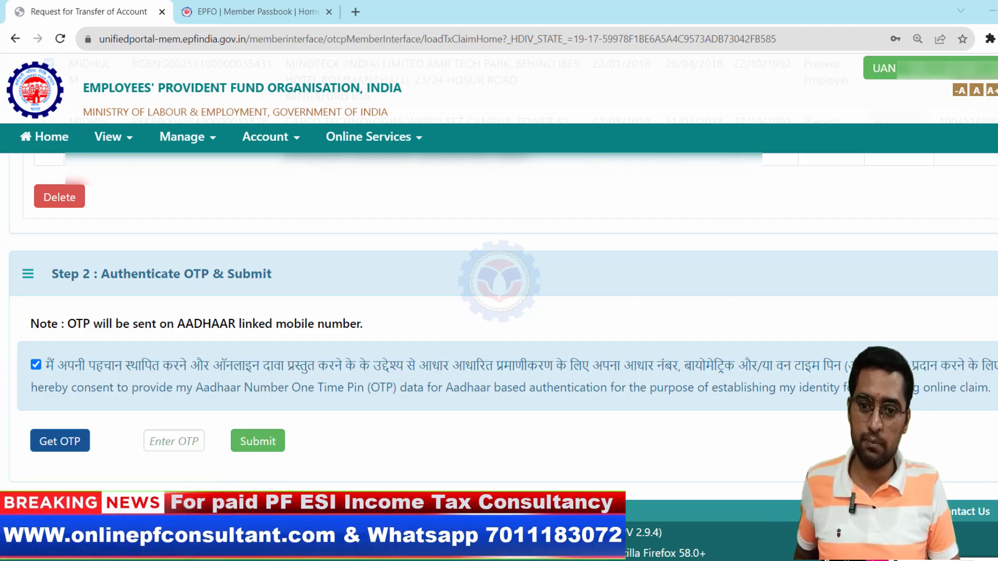
- Enter the six-digit OTP and submit, waiting until 'Failed to submit details' appears
{"action": "left_click", "coordinate": [177, 442]}
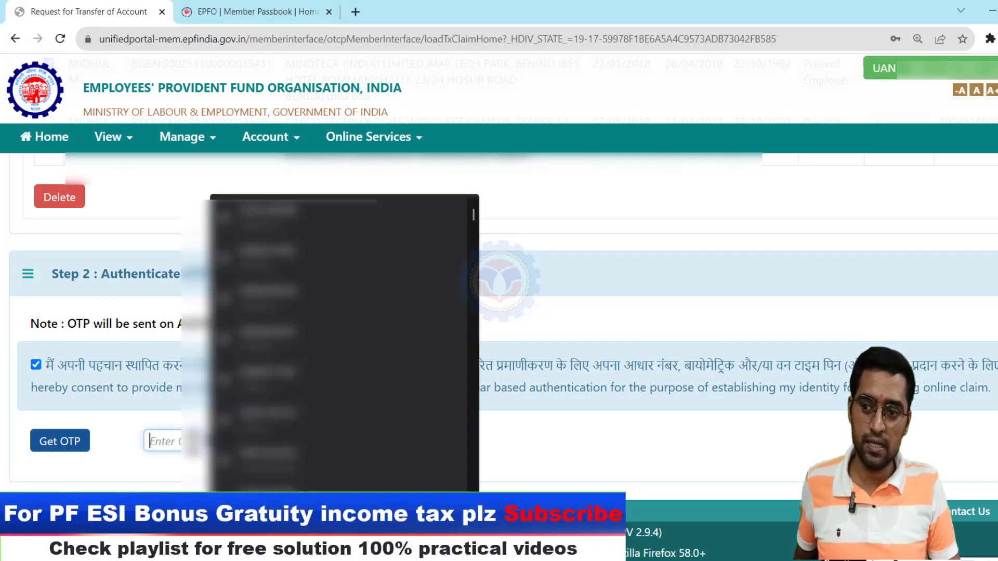
{"action": "type", "text": "••"}
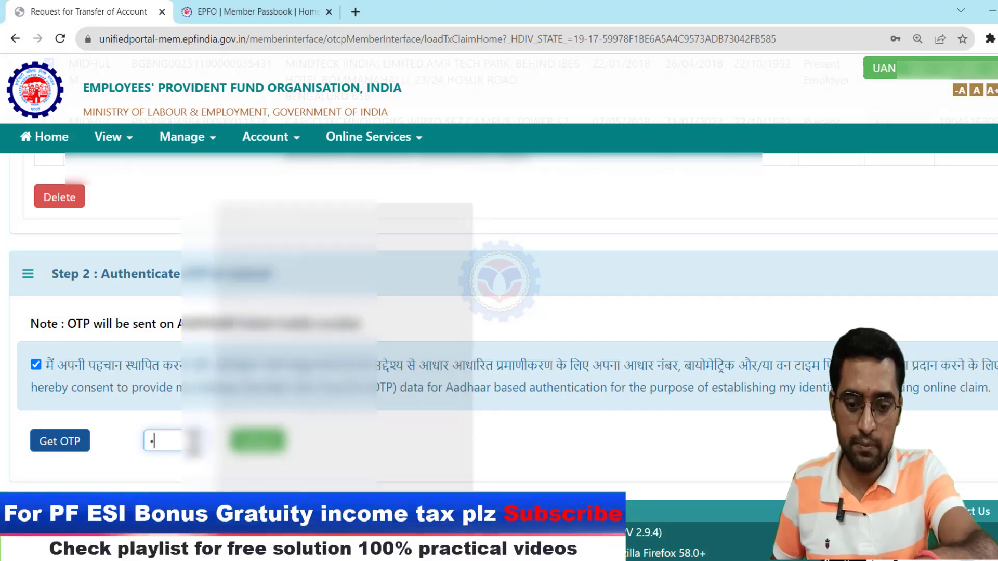
{"action": "type", "text": "•••"}
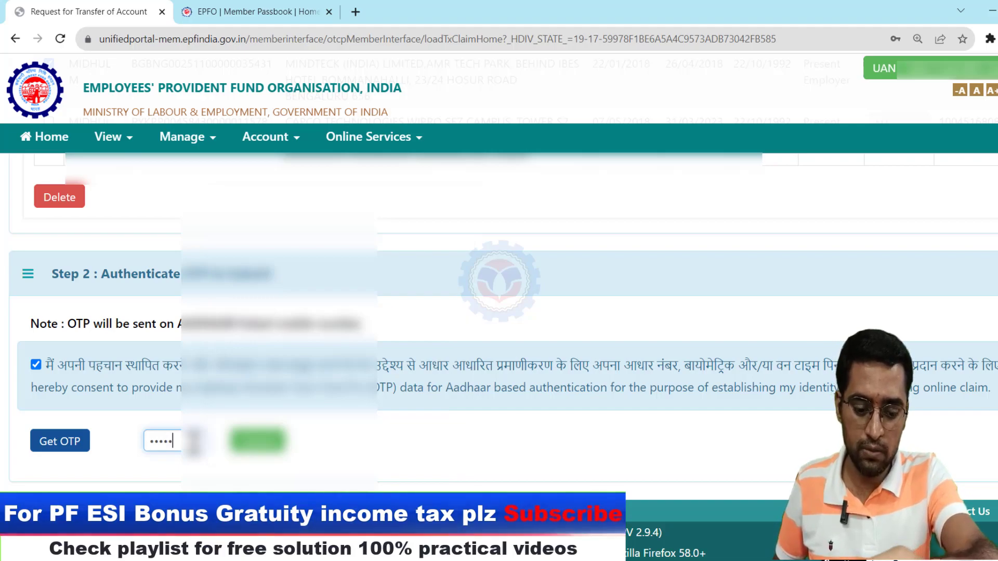
{"action": "type", "text": "•"}
{"action": "left_click", "coordinate": [259, 441]}
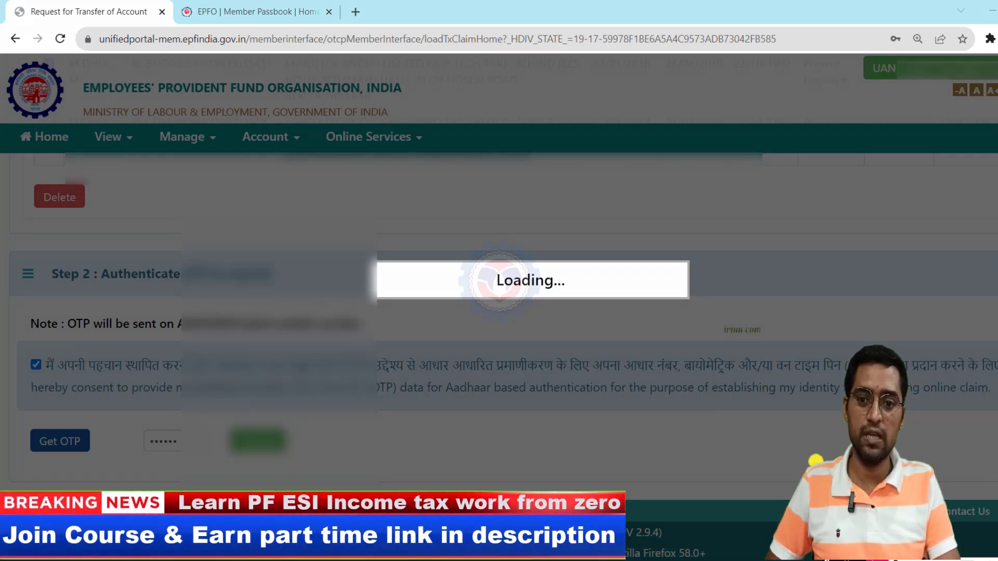
{"action": "mouse_move", "coordinate": [695, 306]}
{"action": "left_mouse_down"}
{"action": "mouse_move", "coordinate": [693, 266]}
{"action": "mouse_move", "coordinate": [838, 300]}
{"action": "mouse_move", "coordinate": [697, 304]}
{"action": "left_mouse_up"}
{"action": "mouse_move", "coordinate": [722, 230]}
{"action": "left_mouse_down"}
{"action": "mouse_move", "coordinate": [723, 255]}
{"action": "mouse_move", "coordinate": [741, 229]}
{"action": "mouse_move", "coordinate": [790, 237]}
{"action": "left_mouse_up"}
{"action": "left_click_drag", "start_coordinate": [795, 221], "coordinate": [806, 241]}
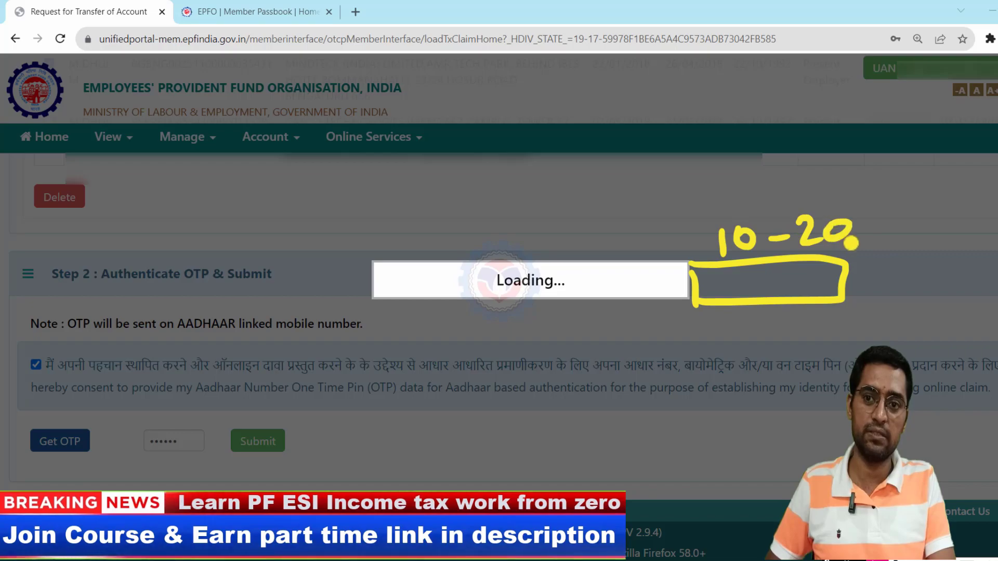
{"action": "left_click_drag", "start_coordinate": [574, 240], "coordinate": [618, 224]}
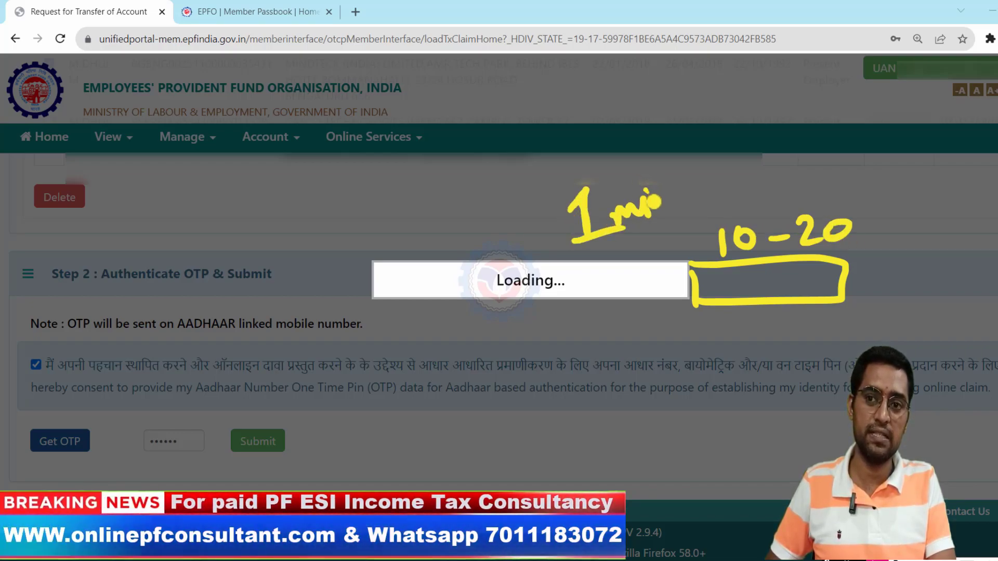
{"action": "mouse_move", "coordinate": [666, 215]}
{"action": "left_mouse_down"}
{"action": "mouse_move", "coordinate": [700, 176]}
{"action": "mouse_move", "coordinate": [756, 208]}
{"action": "left_mouse_up"}
{"action": "left_click_drag", "start_coordinate": [579, 241], "coordinate": [681, 226]}
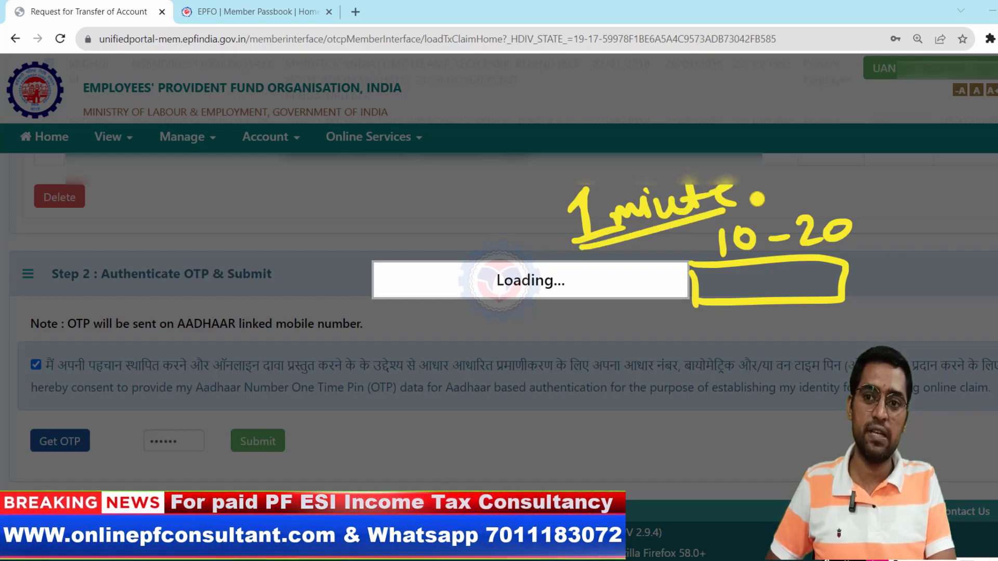
{"action": "left_click_drag", "start_coordinate": [723, 201], "coordinate": [756, 210]}
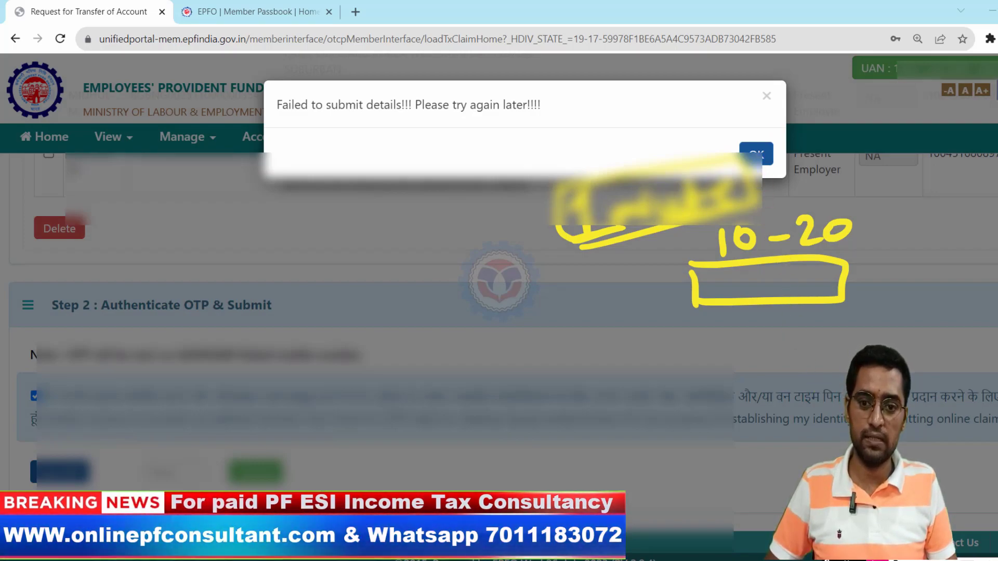
- Dismiss the failure and resubmit, confirming three claims listed with tracking IDs
{"action": "left_click", "coordinate": [758, 156]}
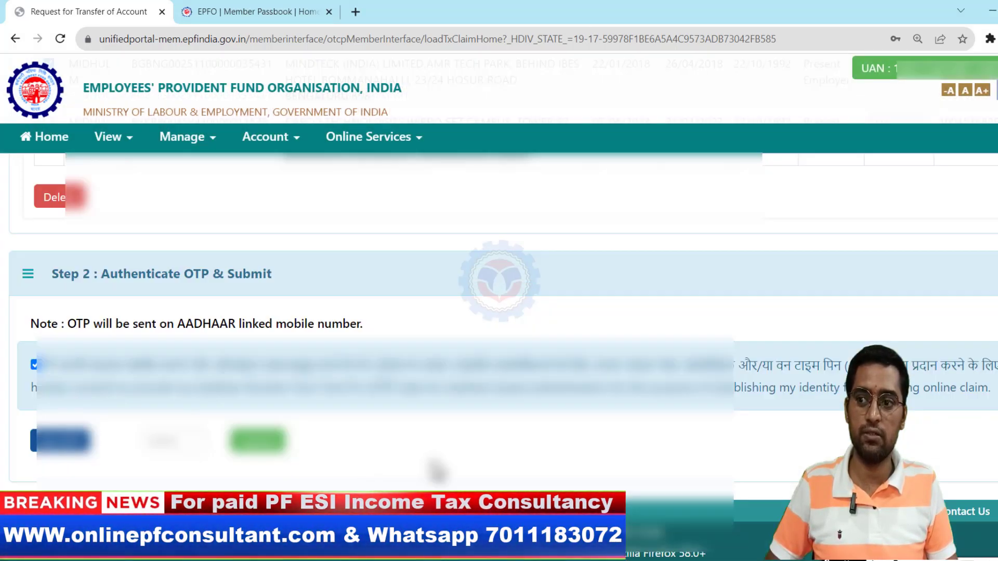
{"action": "left_click", "coordinate": [252, 442]}
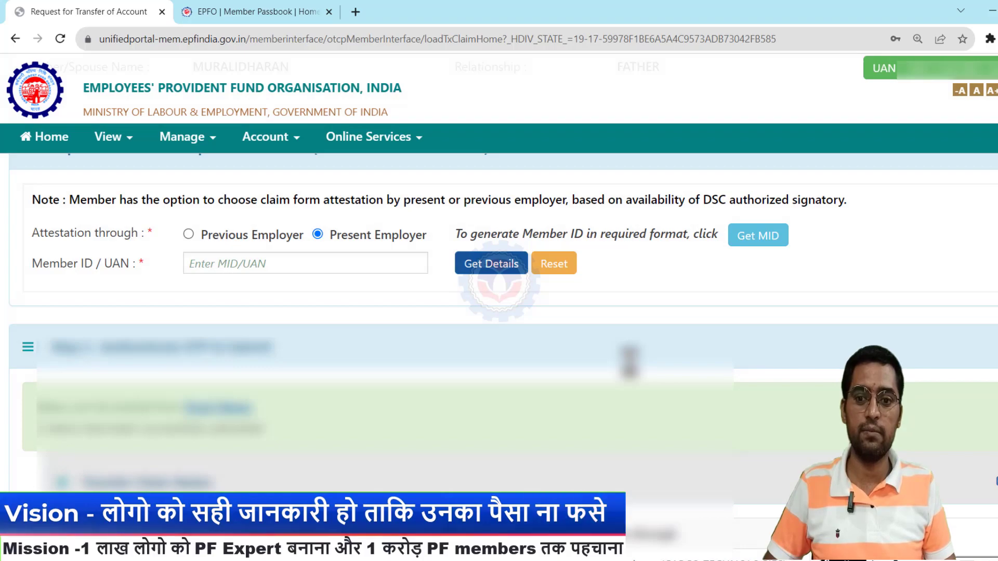
{"action": "scroll", "coordinate": [629, 361], "scroll_direction": "down", "scroll_amount": 4}
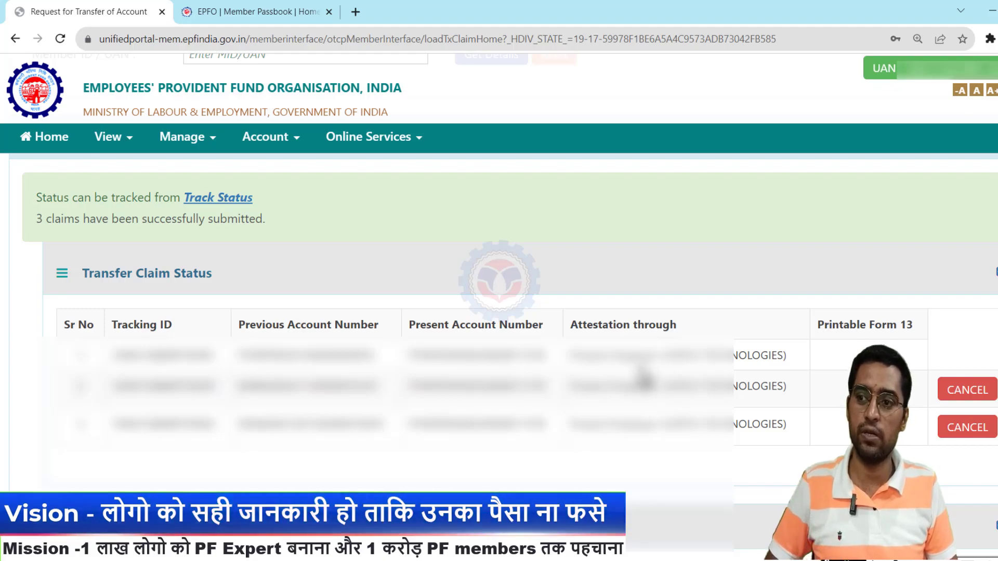
{"action": "triple_click", "coordinate": [119, 272]}
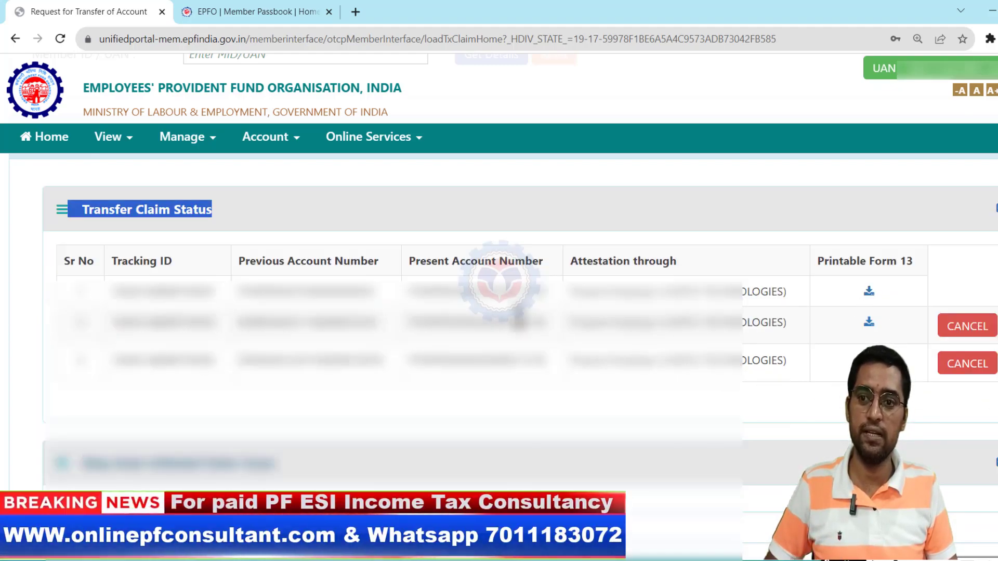
{"action": "left_click", "coordinate": [366, 152]}
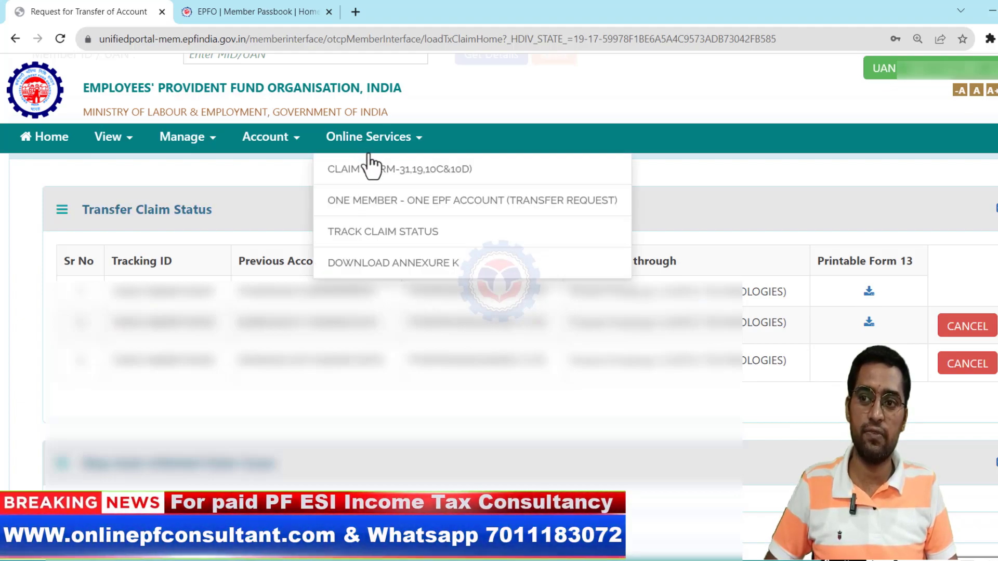
- Open Track Claim Status showing three transfer claims pending at CAPCO TECHNOLOGIES
{"action": "left_click", "coordinate": [397, 236]}
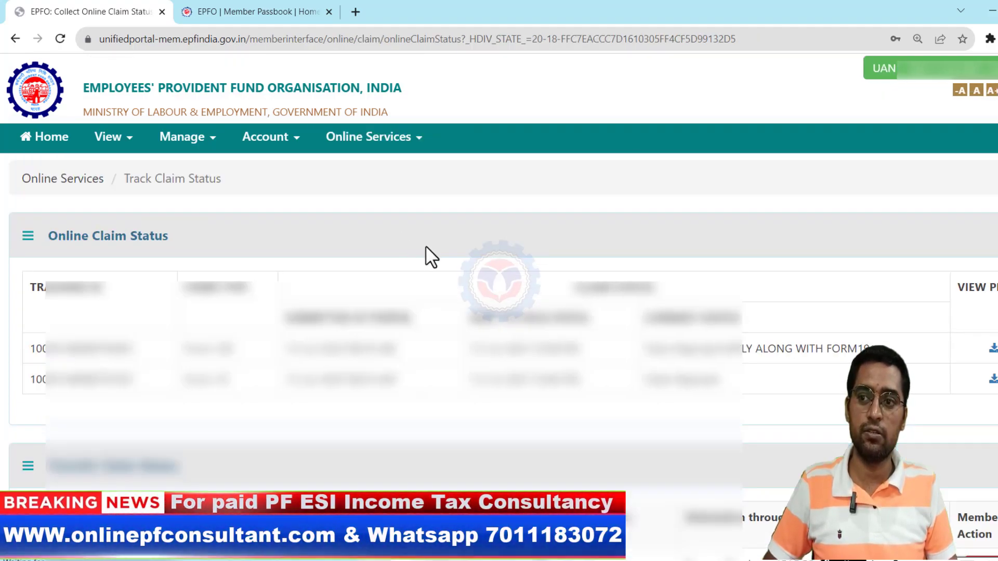
{"action": "scroll", "coordinate": [643, 308], "scroll_direction": "down", "scroll_amount": 3}
{"action": "scroll", "coordinate": [645, 311], "scroll_direction": "up", "scroll_amount": 1}
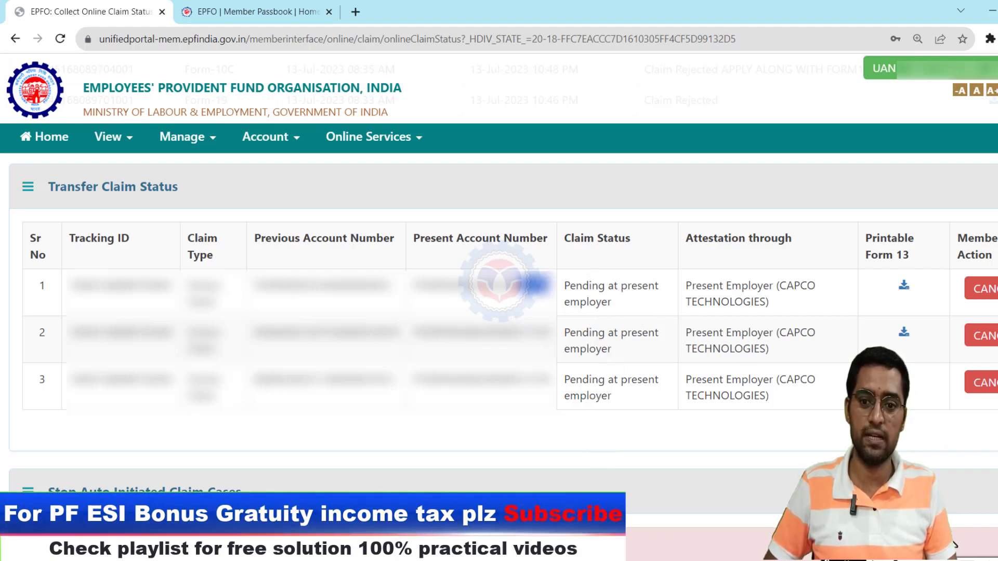
- Save the first claim's printable Form 13 PDF to Downloads and close the viewer
{"action": "left_click", "coordinate": [910, 397]}
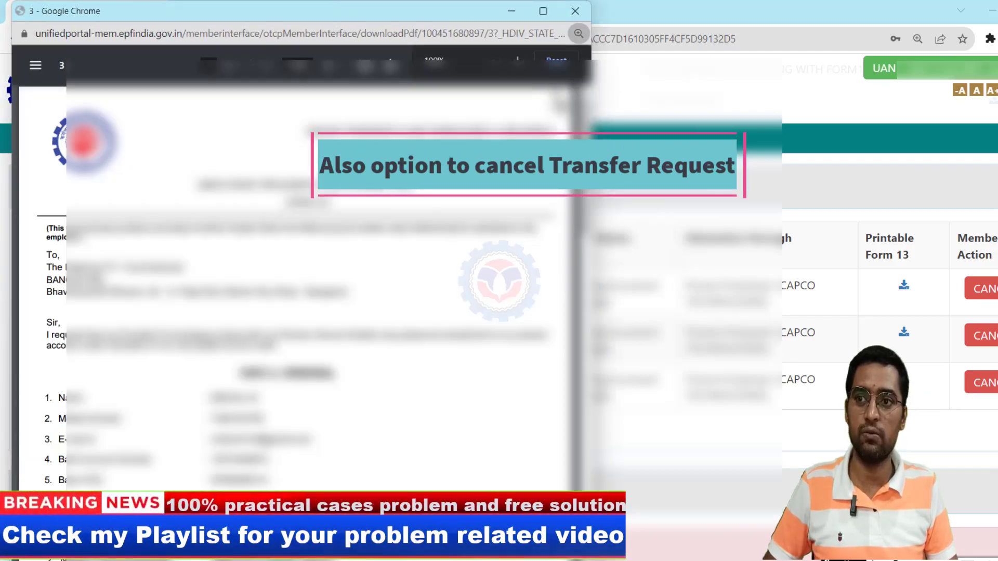
{"action": "left_click", "coordinate": [513, 67]}
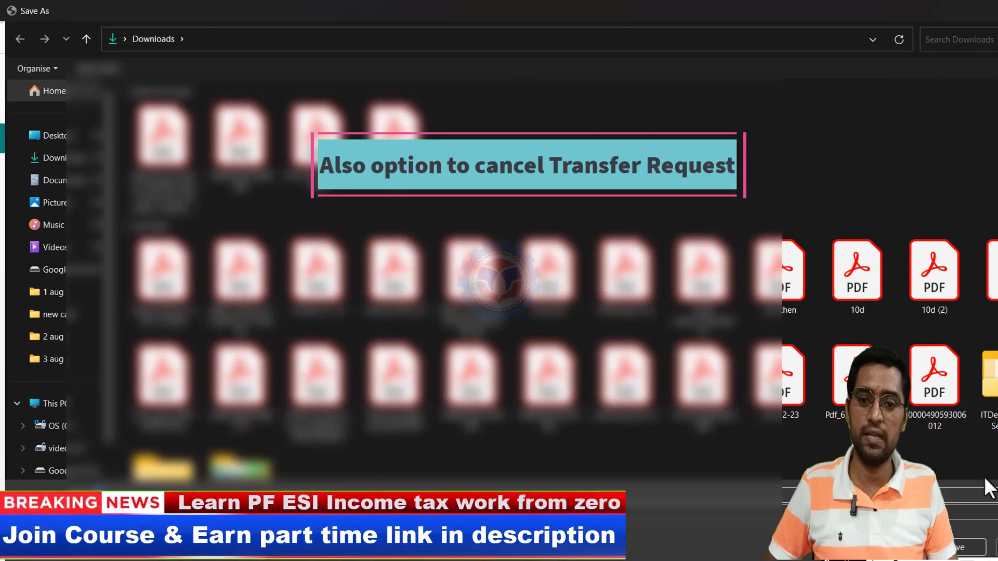
{"action": "left_click", "coordinate": [965, 551]}
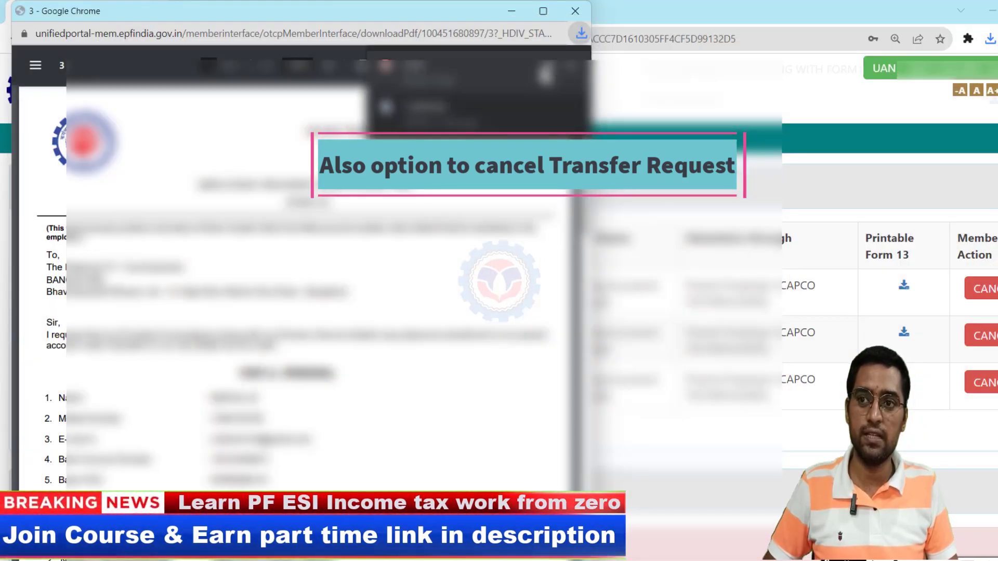
{"action": "left_click", "coordinate": [574, 12]}
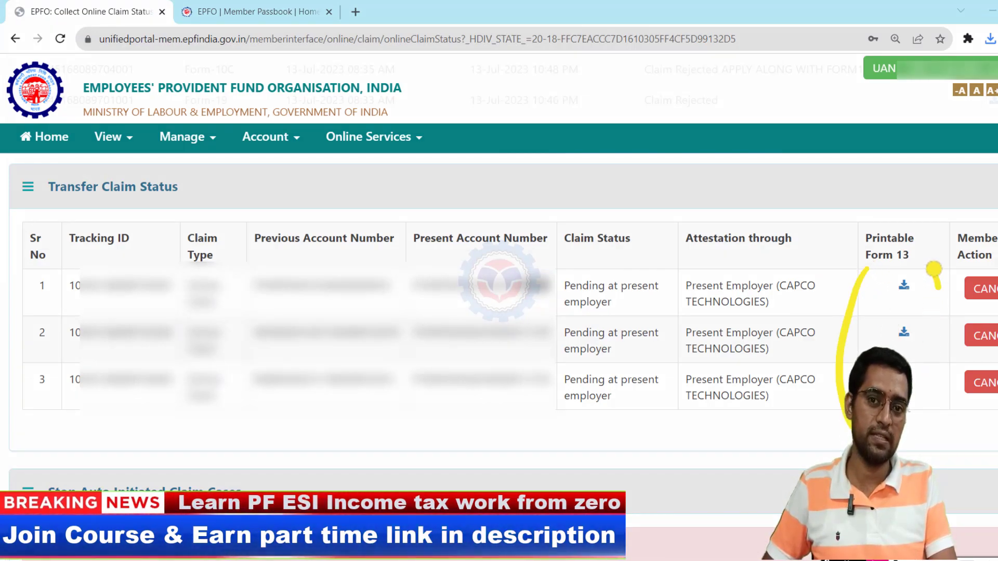
{"action": "mouse_move", "coordinate": [526, 137]}
{"action": "left_mouse_down"}
{"action": "mouse_move", "coordinate": [529, 198]}
{"action": "mouse_move", "coordinate": [603, 156]}
{"action": "mouse_move", "coordinate": [533, 195]}
{"action": "left_mouse_up"}
{"action": "mouse_move", "coordinate": [627, 165]}
{"action": "left_mouse_down"}
{"action": "mouse_move", "coordinate": [652, 169]}
{"action": "mouse_move", "coordinate": [674, 198]}
{"action": "mouse_move", "coordinate": [756, 190]}
{"action": "mouse_move", "coordinate": [668, 201]}
{"action": "left_mouse_up"}
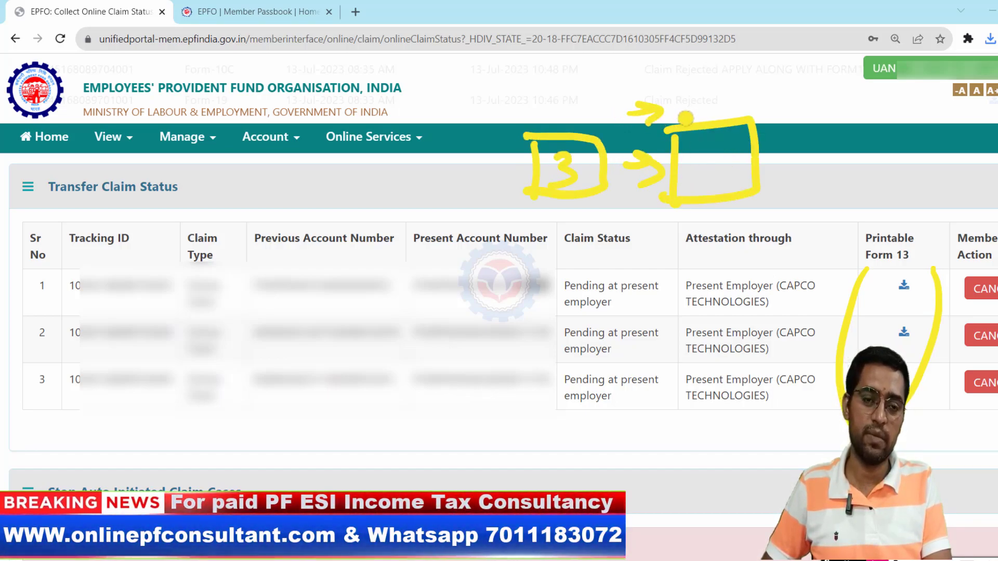
{"action": "left_click_drag", "start_coordinate": [629, 104], "coordinate": [638, 120]}
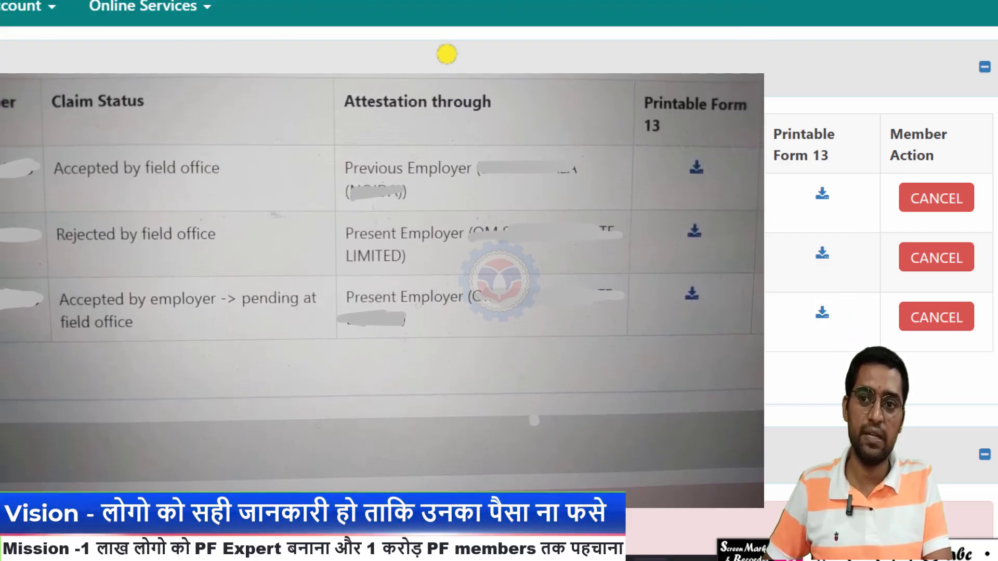
- Review the Member Passbook's Available Balance table: four account balances unchanged, no pending requests
{"action": "left_click_drag", "start_coordinate": [481, 47], "coordinate": [485, 69]}
{"action": "mouse_move", "coordinate": [590, 65]}
{"action": "left_mouse_down"}
{"action": "mouse_move", "coordinate": [640, 57]}
{"action": "mouse_move", "coordinate": [645, 21]}
{"action": "mouse_move", "coordinate": [676, 62]}
{"action": "mouse_move", "coordinate": [824, 67]}
{"action": "mouse_move", "coordinate": [847, 78]}
{"action": "left_mouse_up"}
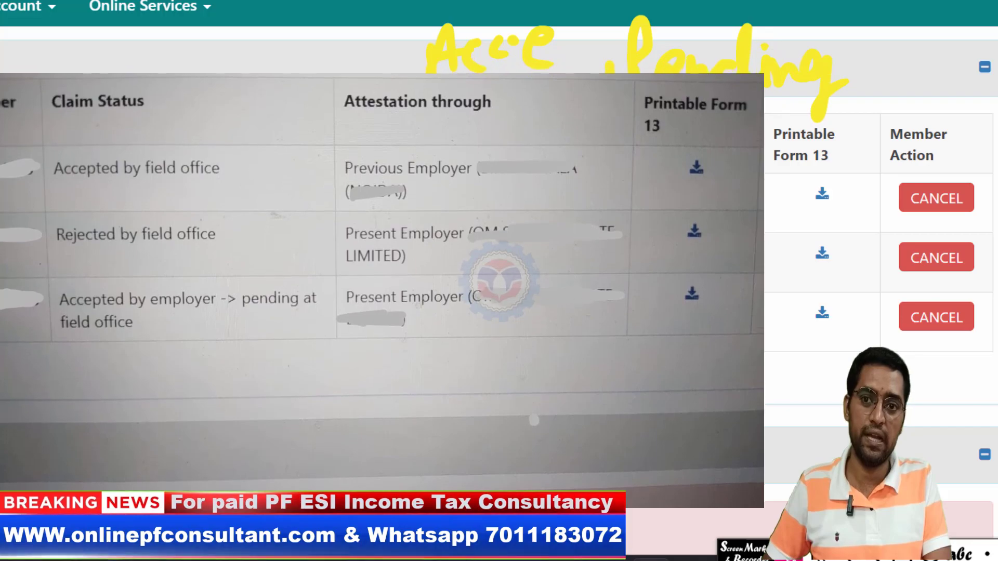
{"action": "left_click_drag", "start_coordinate": [454, 94], "coordinate": [428, 189]}
{"action": "left_click_drag", "start_coordinate": [660, 132], "coordinate": [769, 124]}
{"action": "left_click_drag", "start_coordinate": [653, 100], "coordinate": [766, 94]}
{"action": "left_click_drag", "start_coordinate": [660, 162], "coordinate": [788, 156]}
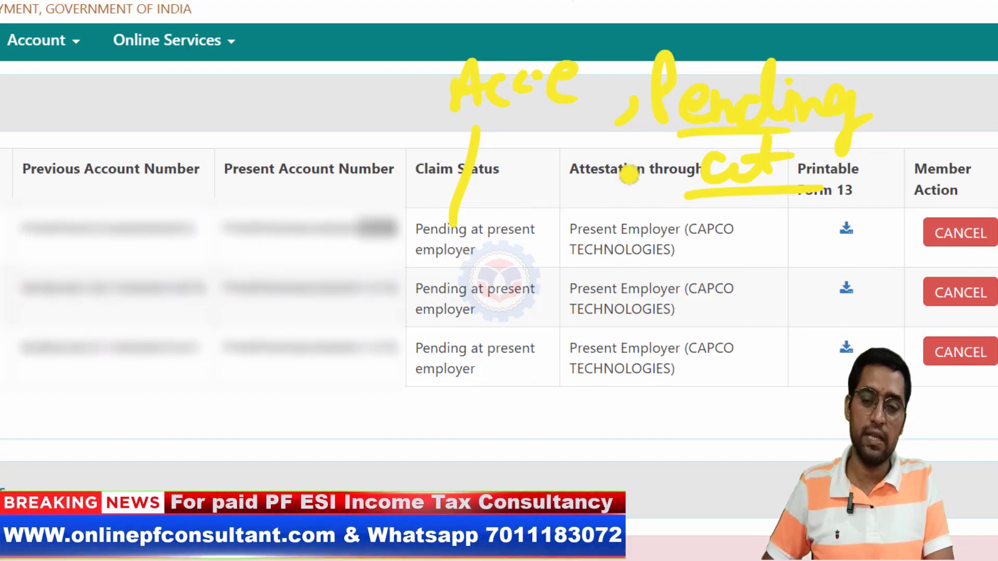
{"action": "mouse_move", "coordinate": [374, 60]}
{"action": "left_mouse_down"}
{"action": "mouse_move", "coordinate": [361, 86]}
{"action": "mouse_move", "coordinate": [390, 52]}
{"action": "mouse_move", "coordinate": [455, 57]}
{"action": "mouse_move", "coordinate": [499, 10]}
{"action": "mouse_move", "coordinate": [535, 20]}
{"action": "mouse_move", "coordinate": [572, 11]}
{"action": "left_mouse_up"}
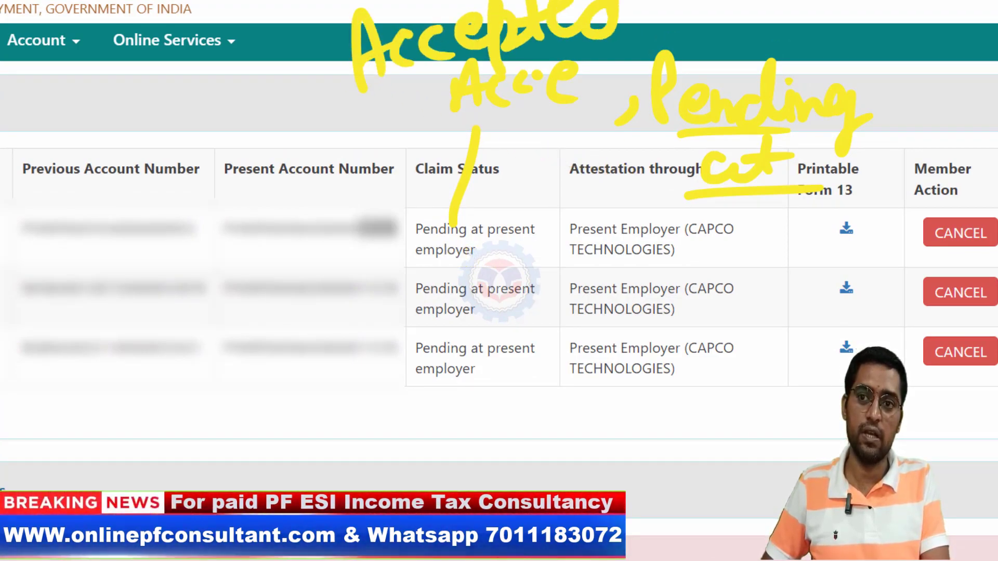
{"action": "key", "text": "Escape"}
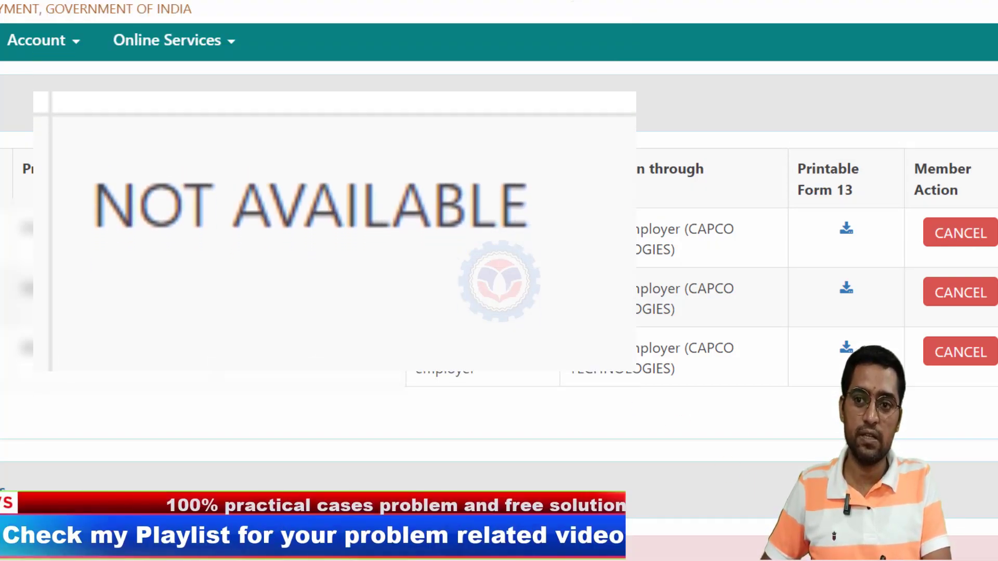
{"action": "mouse_move", "coordinate": [647, 112]}
{"action": "left_mouse_down"}
{"action": "mouse_move", "coordinate": [644, 146]}
{"action": "mouse_move", "coordinate": [704, 112]}
{"action": "left_mouse_up"}
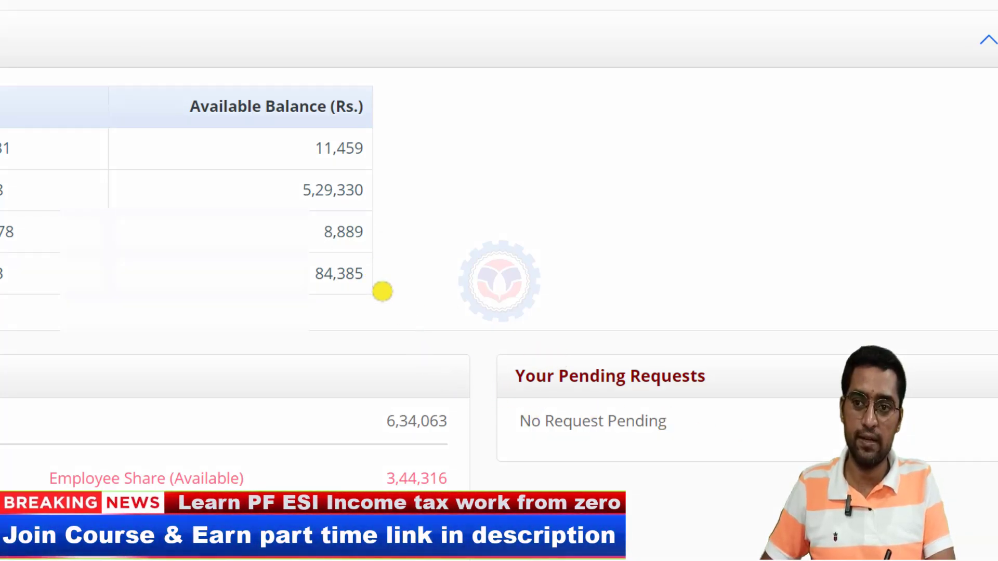
{"action": "left_click_drag", "start_coordinate": [377, 139], "coordinate": [379, 140]}
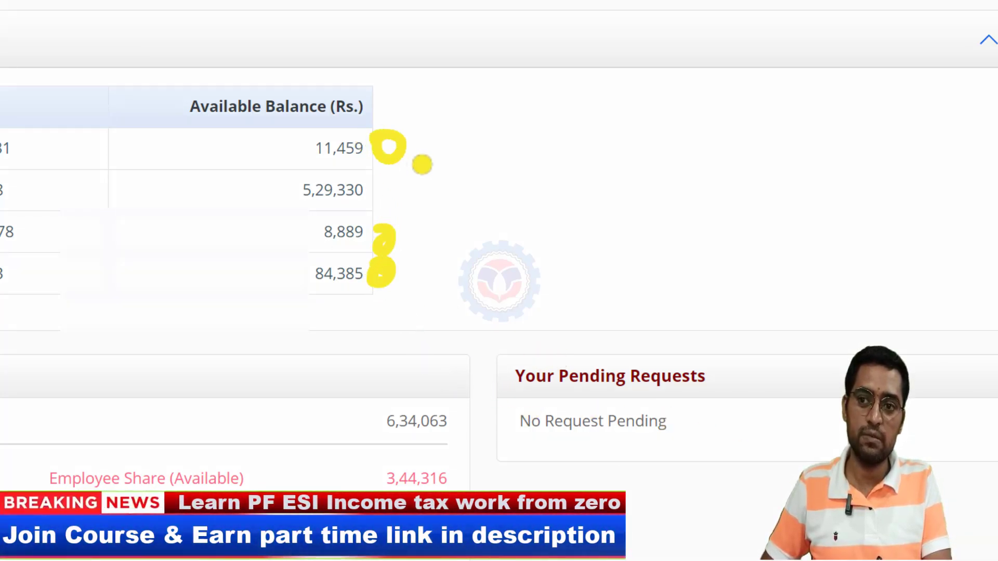
{"action": "mouse_move", "coordinate": [484, 115]}
{"action": "left_mouse_down"}
{"action": "mouse_move", "coordinate": [487, 136]}
{"action": "mouse_move", "coordinate": [467, 163]}
{"action": "left_mouse_up"}
{"action": "mouse_move", "coordinate": [510, 147]}
{"action": "left_mouse_down"}
{"action": "mouse_move", "coordinate": [513, 109]}
{"action": "mouse_move", "coordinate": [559, 131]}
{"action": "left_mouse_up"}
{"action": "left_click_drag", "start_coordinate": [589, 91], "coordinate": [573, 151]}
{"action": "left_click_drag", "start_coordinate": [458, 197], "coordinate": [631, 163]}
{"action": "mouse_move", "coordinate": [488, 239]}
{"action": "left_mouse_down"}
{"action": "mouse_move", "coordinate": [497, 289]}
{"action": "mouse_move", "coordinate": [609, 245]}
{"action": "mouse_move", "coordinate": [486, 286]}
{"action": "left_mouse_up"}
{"action": "left_click_drag", "start_coordinate": [385, 228], "coordinate": [388, 230]}
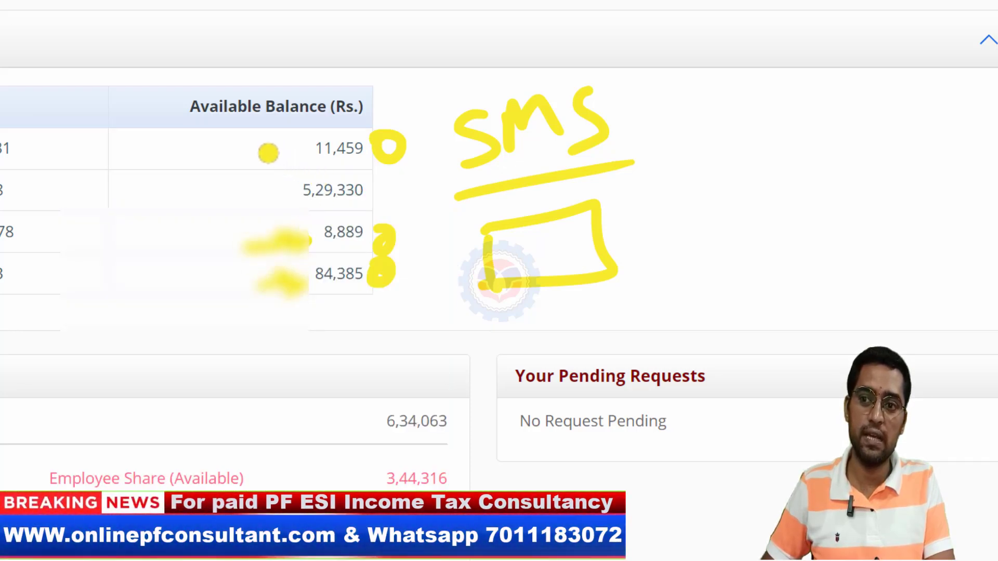
{"action": "mouse_move", "coordinate": [635, 217]}
{"action": "left_mouse_down"}
{"action": "mouse_move", "coordinate": [669, 216]}
{"action": "mouse_move", "coordinate": [641, 254]}
{"action": "left_mouse_up"}
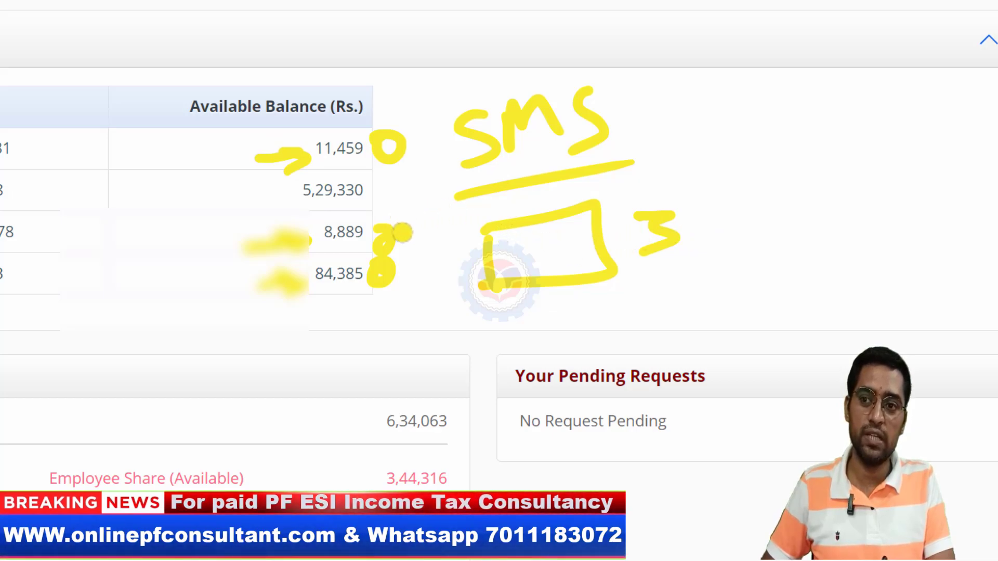
{"action": "left_click_drag", "start_coordinate": [315, 298], "coordinate": [371, 294]}
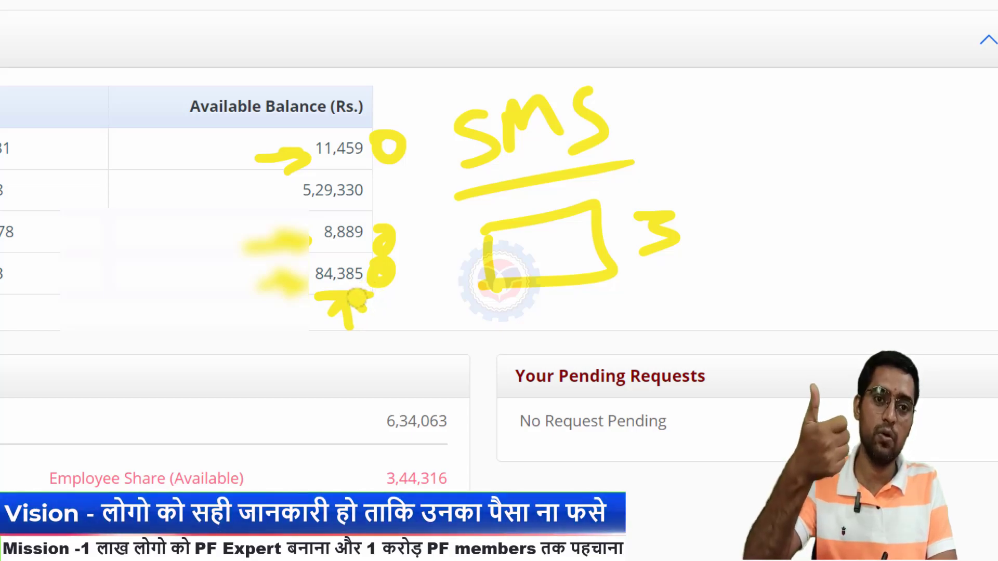
{"action": "mouse_move", "coordinate": [373, 196]}
{"action": "left_mouse_down"}
{"action": "mouse_move", "coordinate": [421, 193]}
{"action": "mouse_move", "coordinate": [408, 209]}
{"action": "left_mouse_up"}
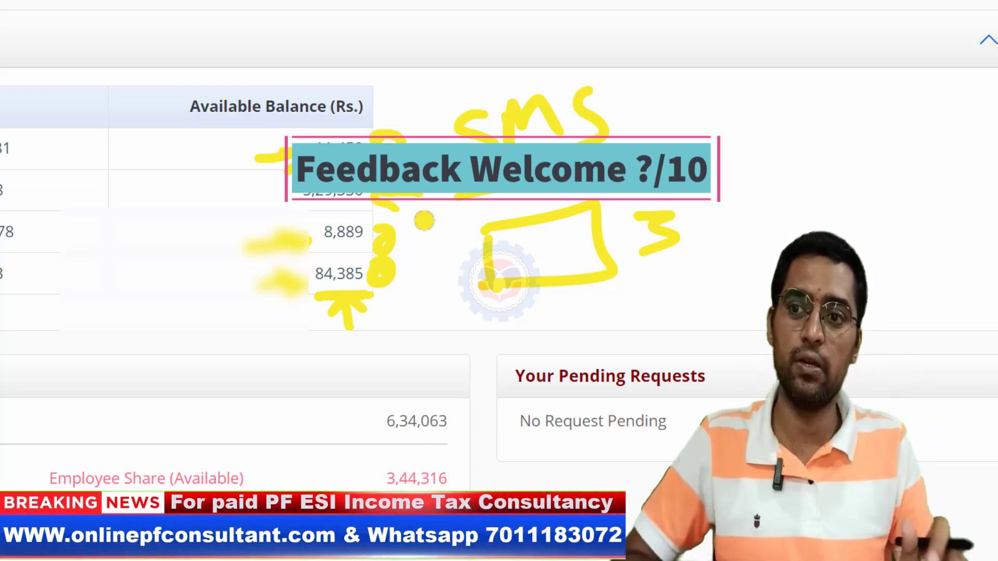
{"action": "mouse_move", "coordinate": [400, 389]}
{"action": "left_mouse_down"}
{"action": "mouse_move", "coordinate": [364, 416]}
{"action": "mouse_move", "coordinate": [512, 411]}
{"action": "mouse_move", "coordinate": [401, 388]}
{"action": "left_mouse_up"}
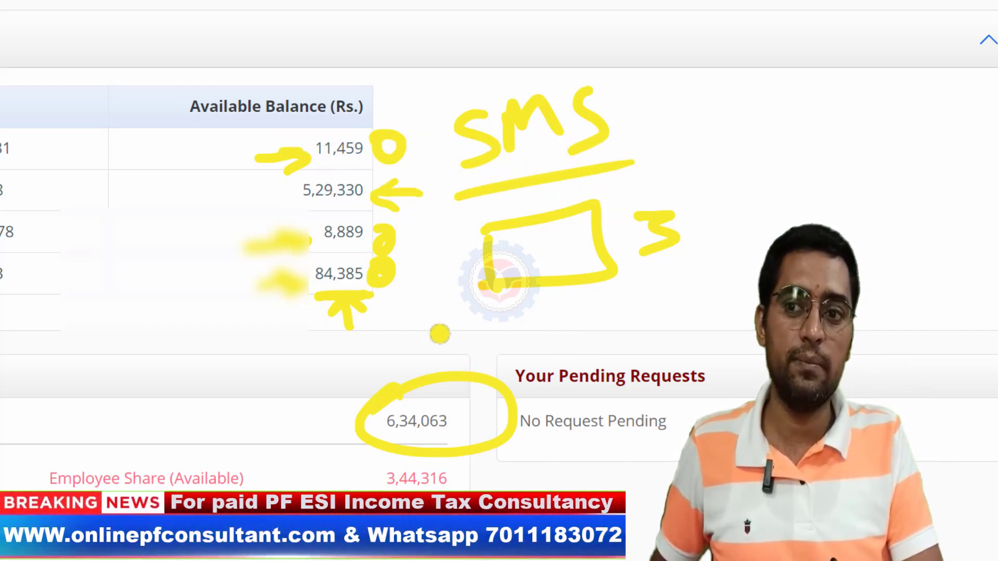
{"action": "left_click_drag", "start_coordinate": [455, 297], "coordinate": [432, 359]}
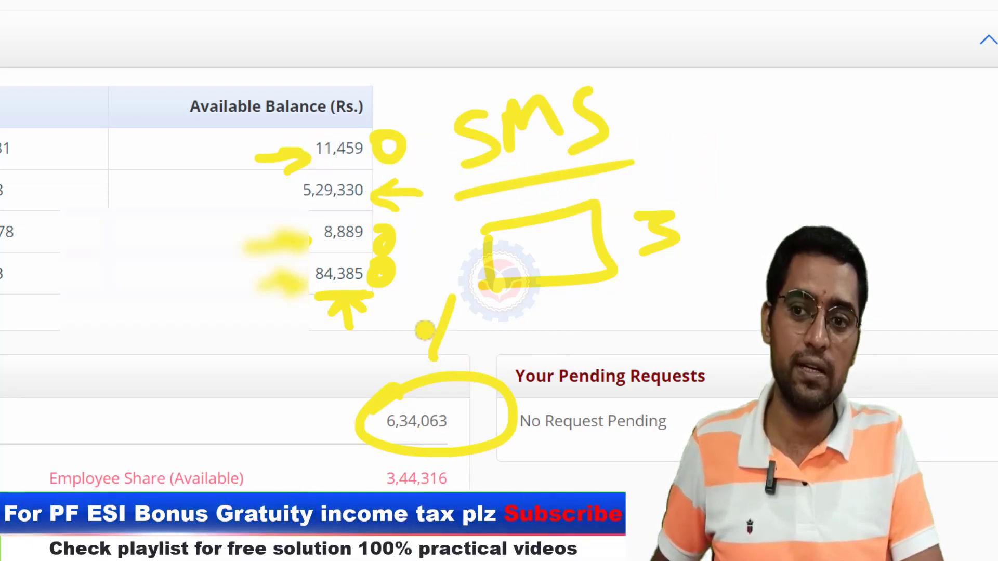